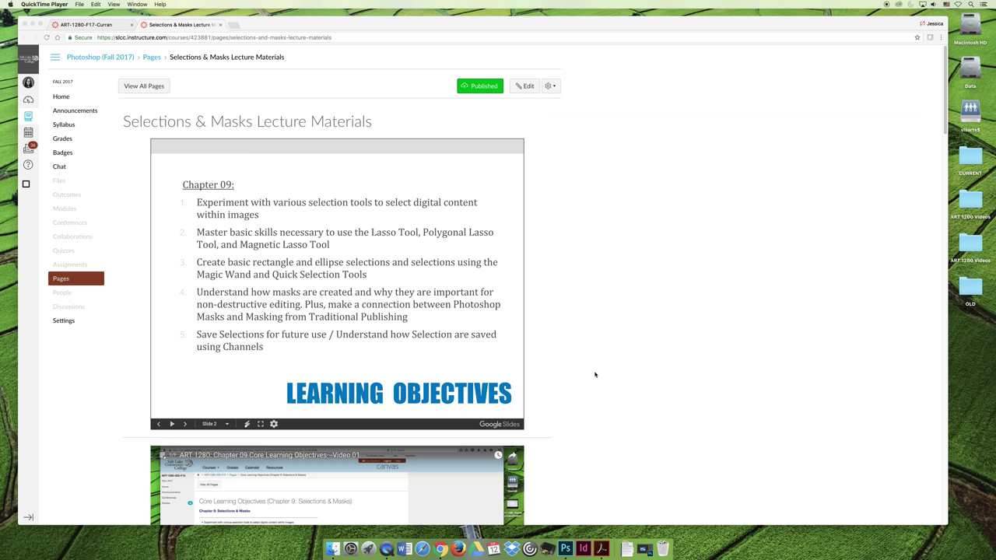
Bring Photoshop forward and browse the Eiffel Tower, ice-cream cone and blue-clouds photos
click(575, 537)
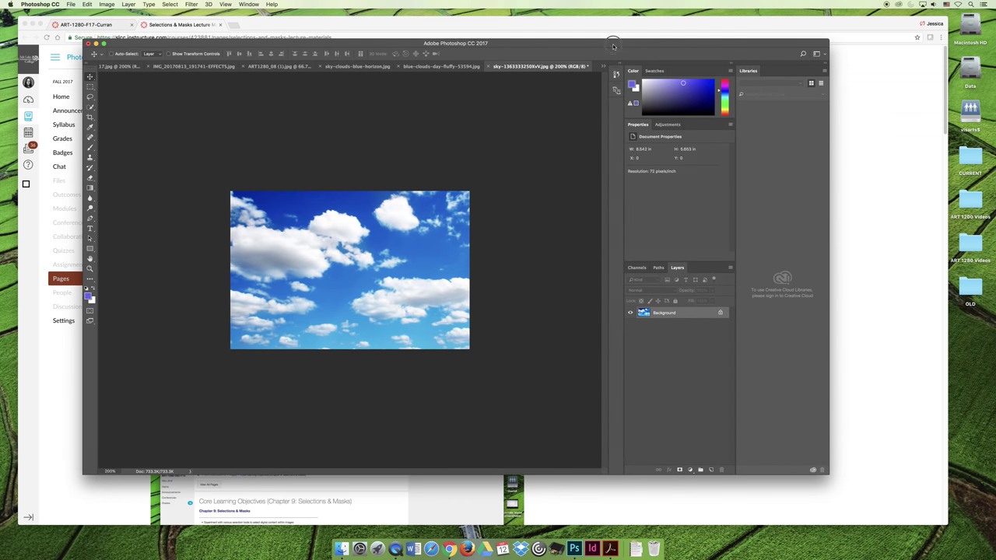
click(603, 66)
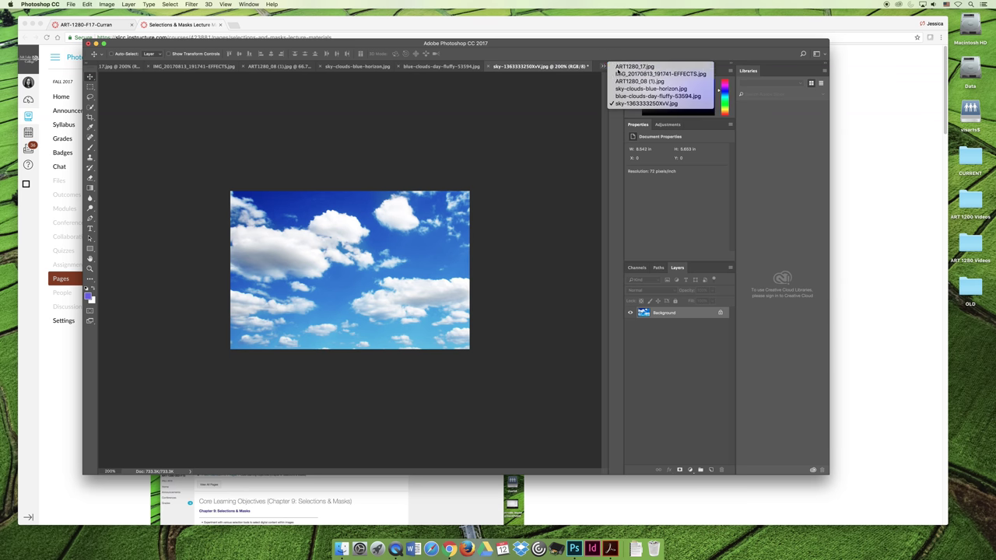
click(646, 67)
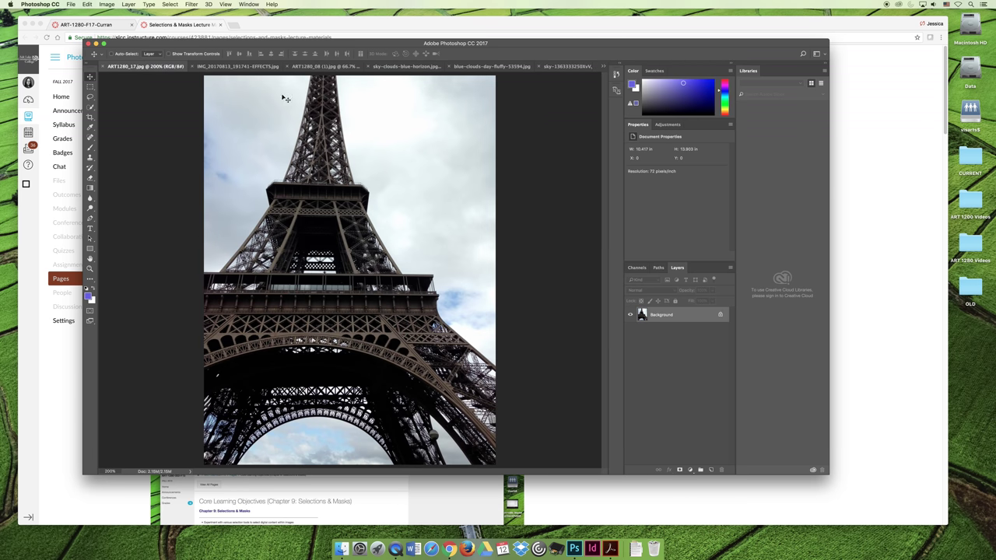
click(237, 66)
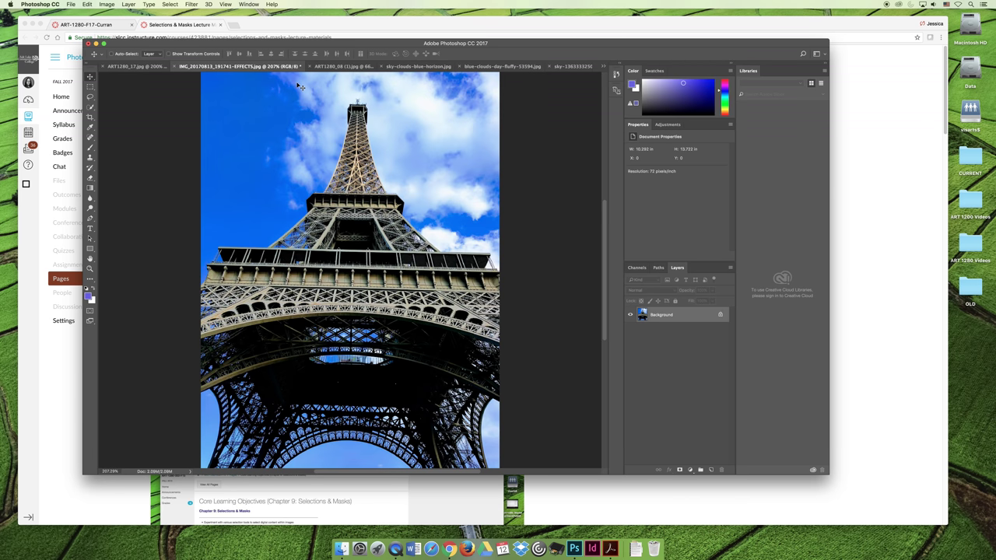
click(334, 67)
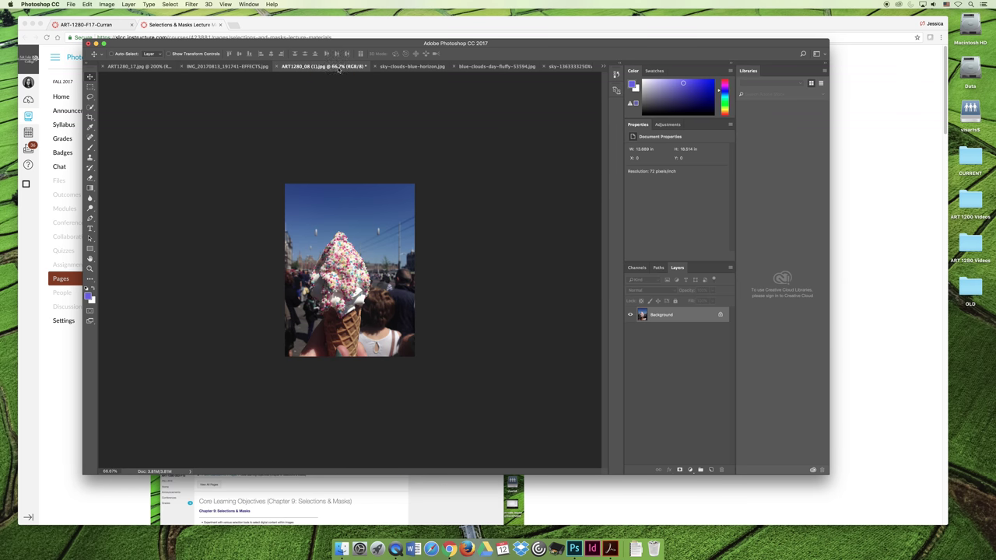
click(411, 67)
click(505, 67)
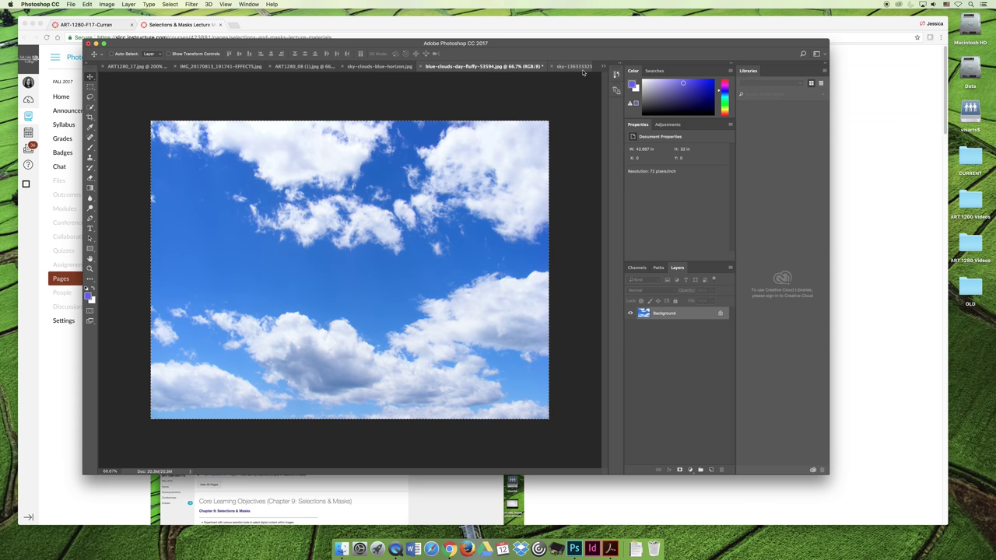
Cycle through the sky-1363333, ice-cream and Eiffel Tower tabs, ending on sky-clouds-blue-horizon.jpg
click(574, 67)
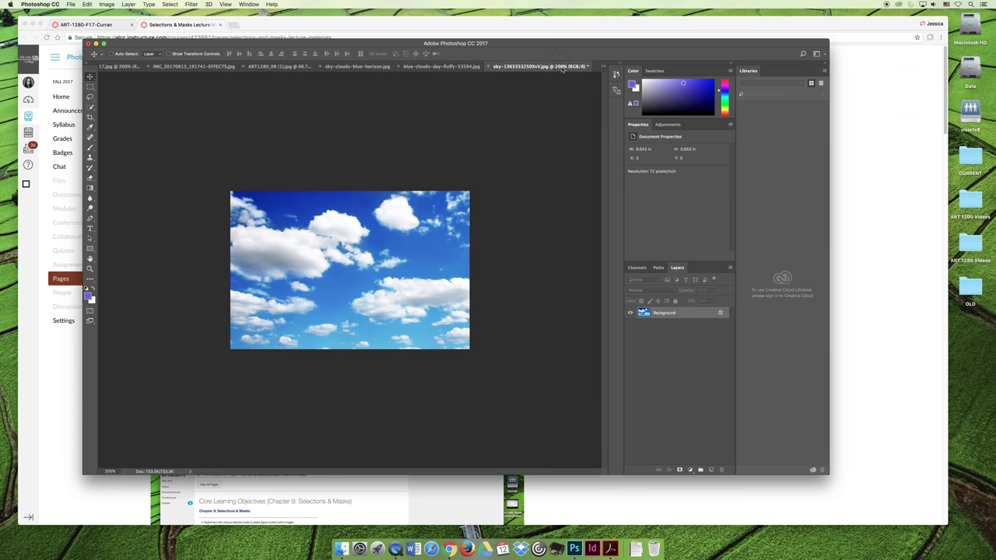
click(465, 68)
click(269, 68)
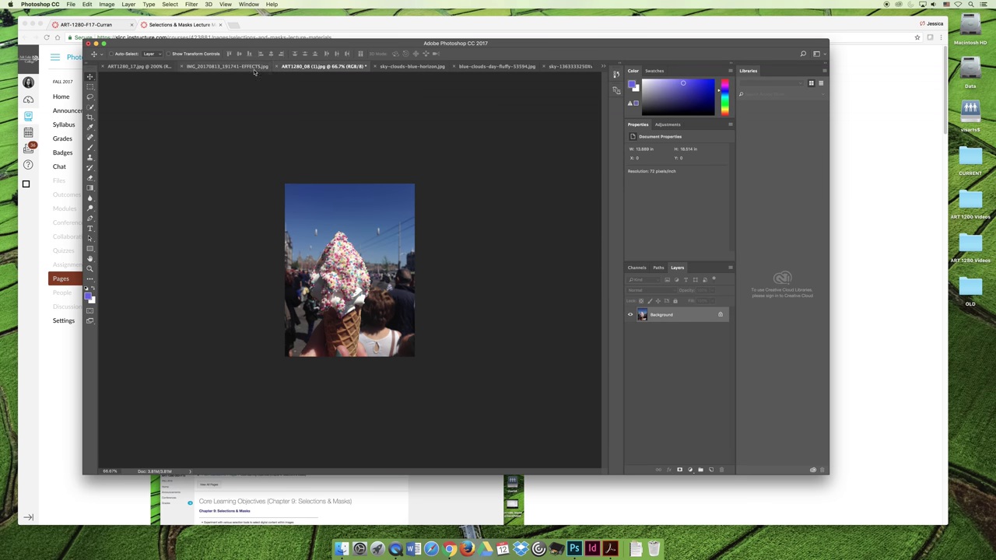
click(138, 67)
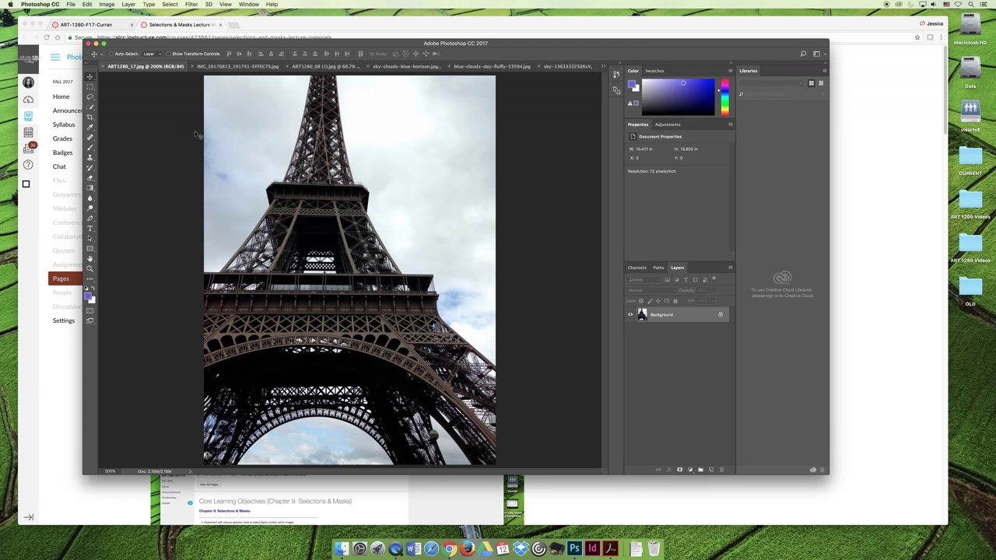
click(237, 66)
click(339, 66)
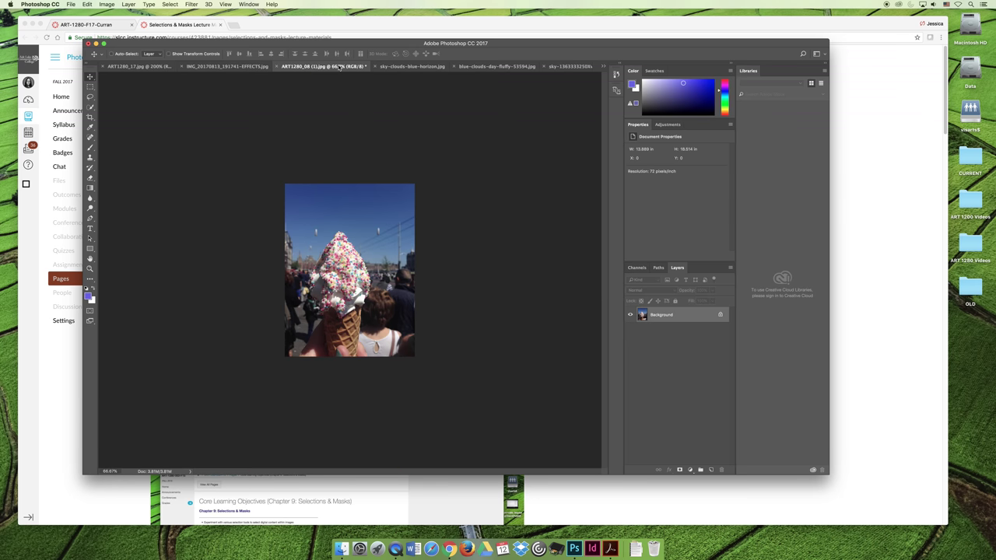
click(405, 67)
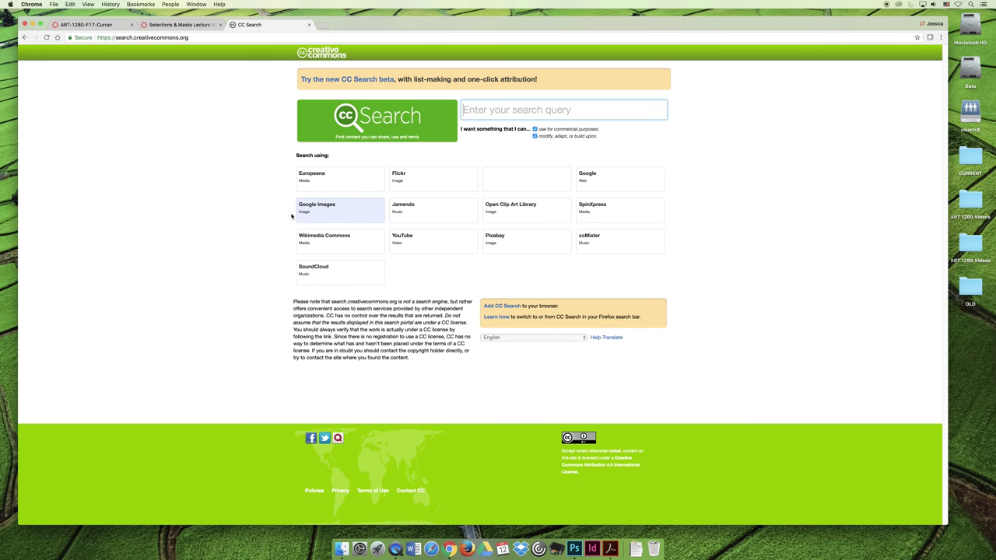
Search Creative Commons for 'sky' images labelled for reuse
text(sky)
key(Return)
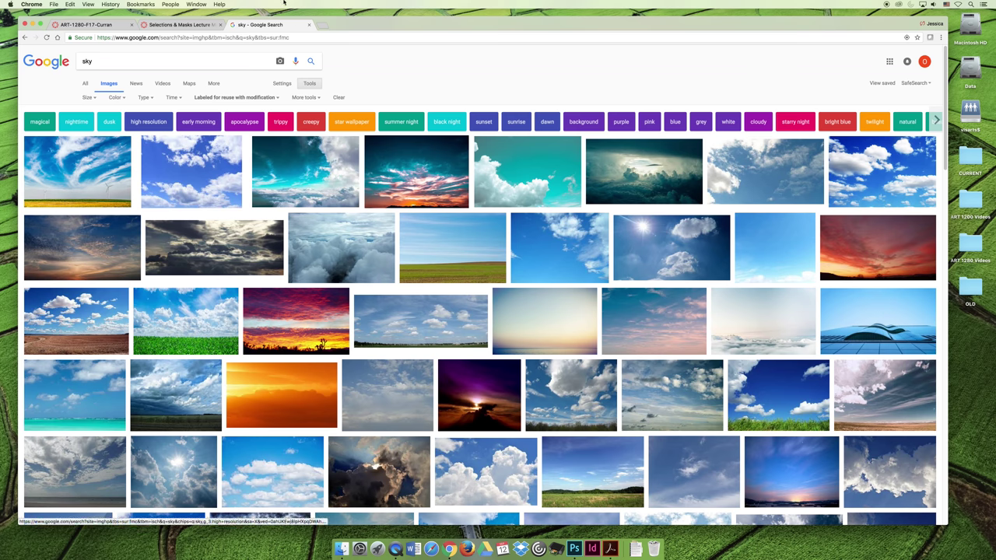
Close the sky search and present the lecture deck full screen on slide 3, 'Selections 101'
click(309, 24)
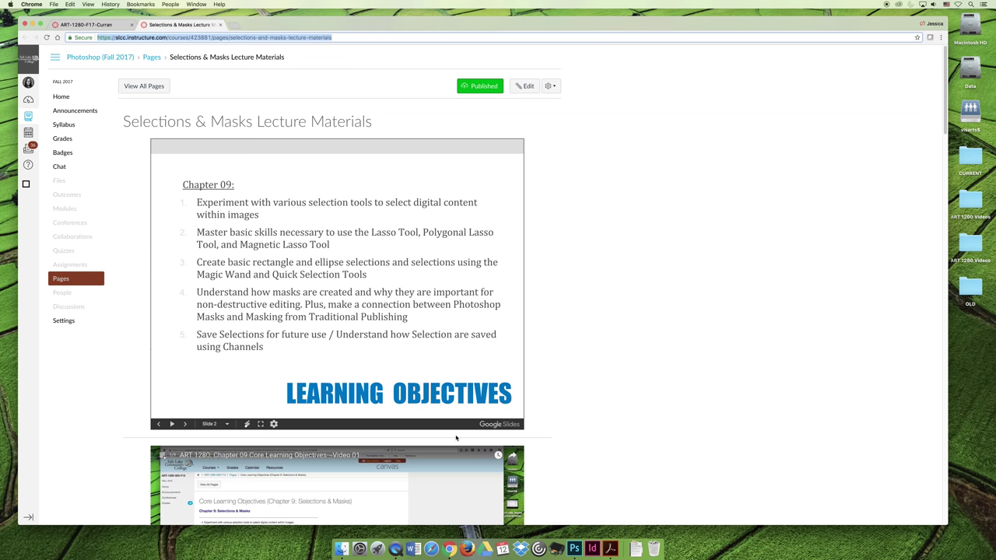
click(260, 425)
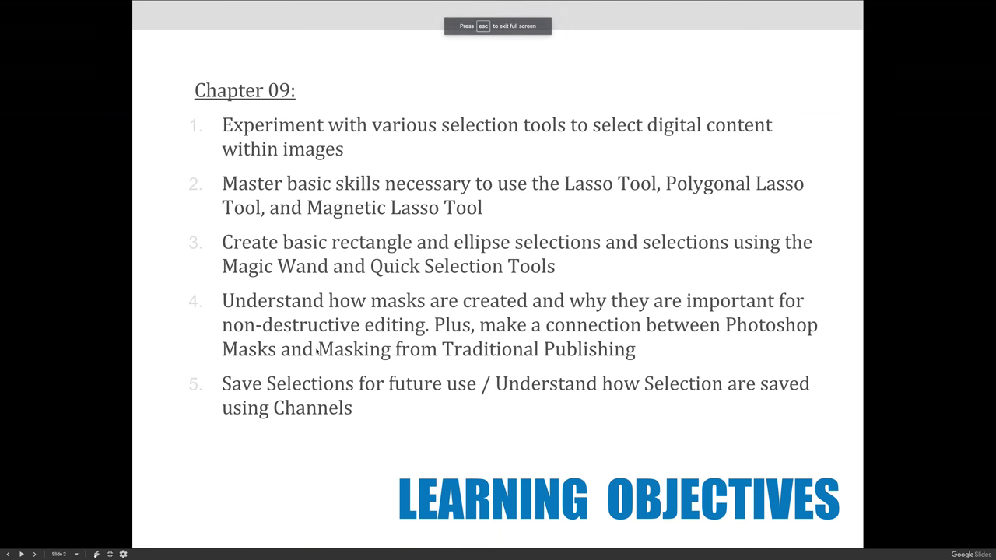
click(316, 352)
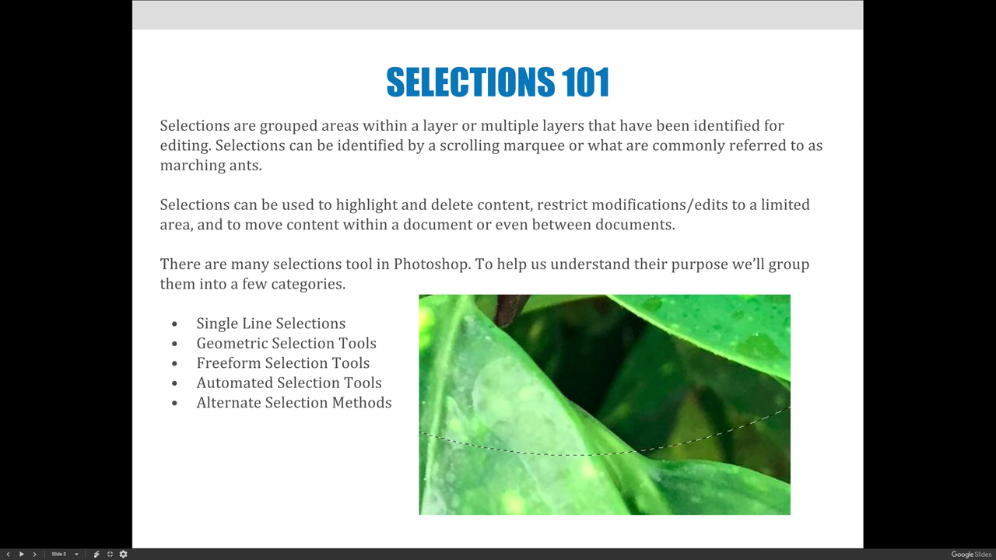
Exit the slideshow and lasso a freehand loop around the central clouds in the wind-turbine photo
key(Escape)
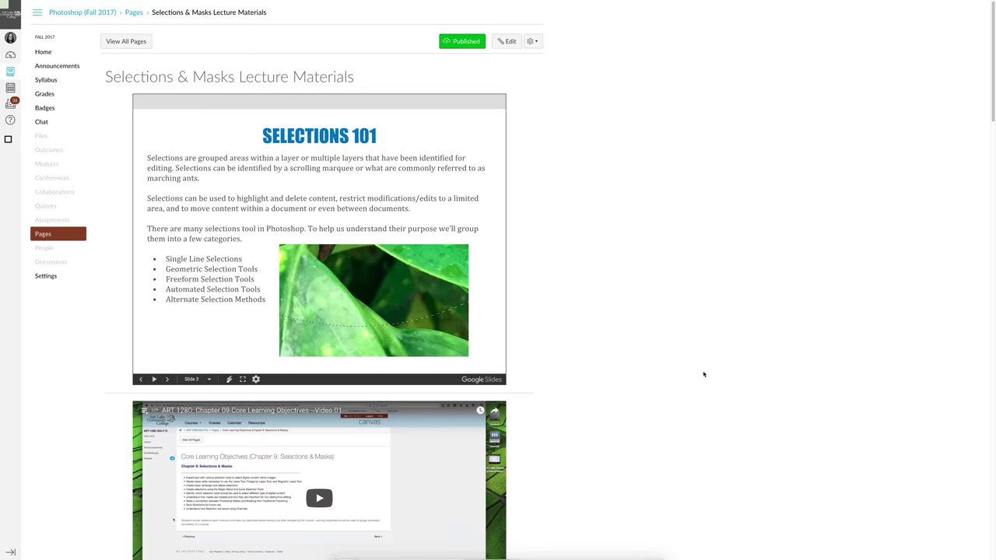
click(577, 549)
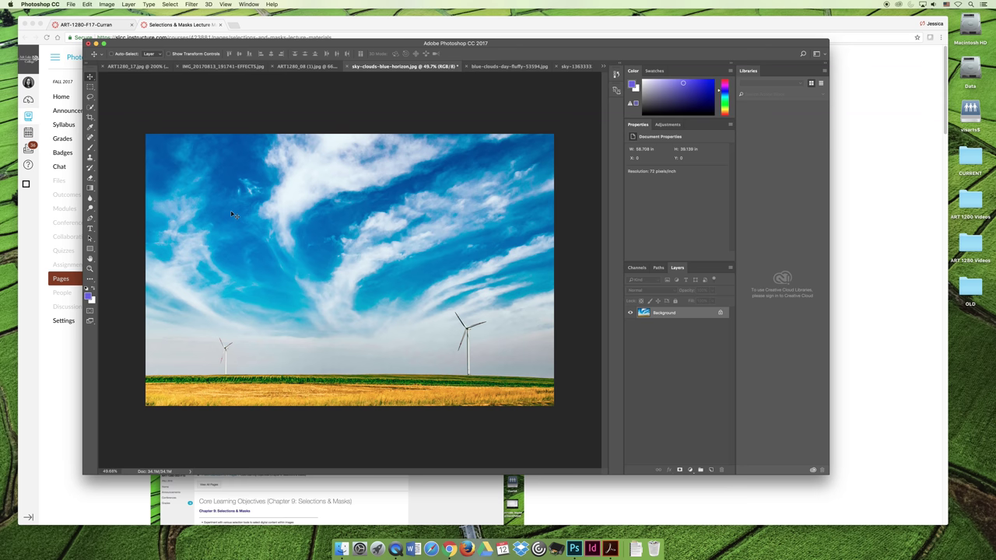
click(90, 97)
mouse_move(293, 191)
mouse_down()
mouse_move(341, 296)
mouse_move(261, 244)
mouse_move(287, 191)
mouse_up()
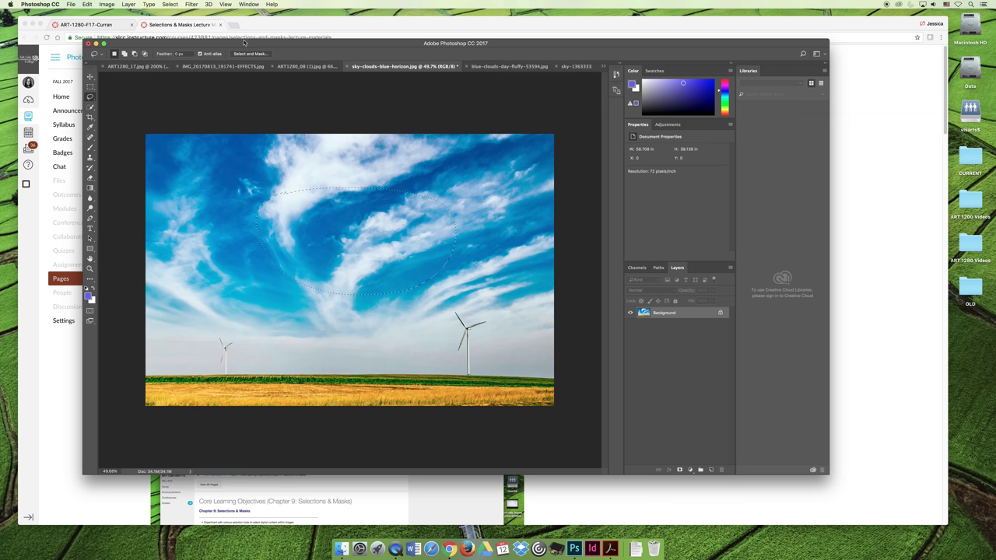
click(194, 26)
Present the deck full screen and advance to slide 4, 'Single Line Selections'
click(261, 424)
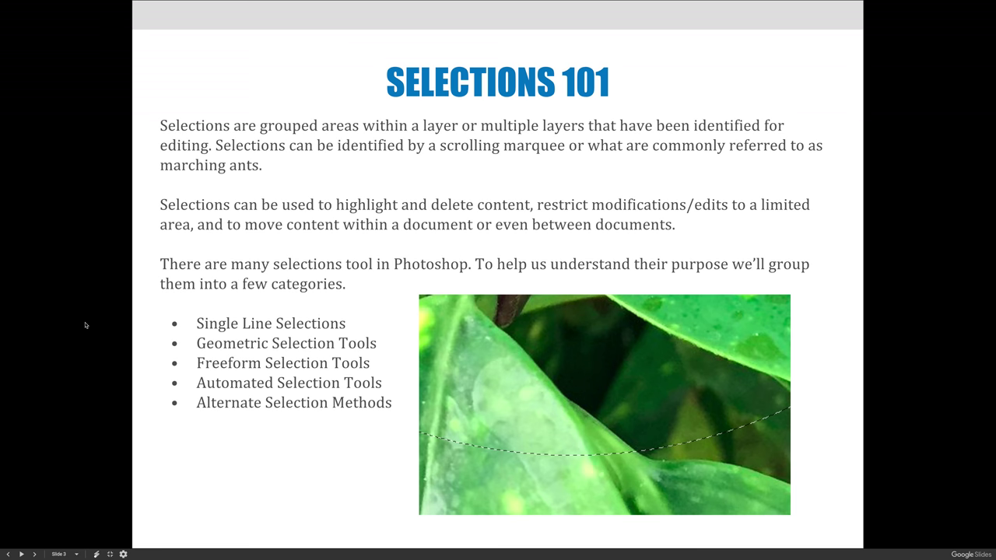
key(Right)
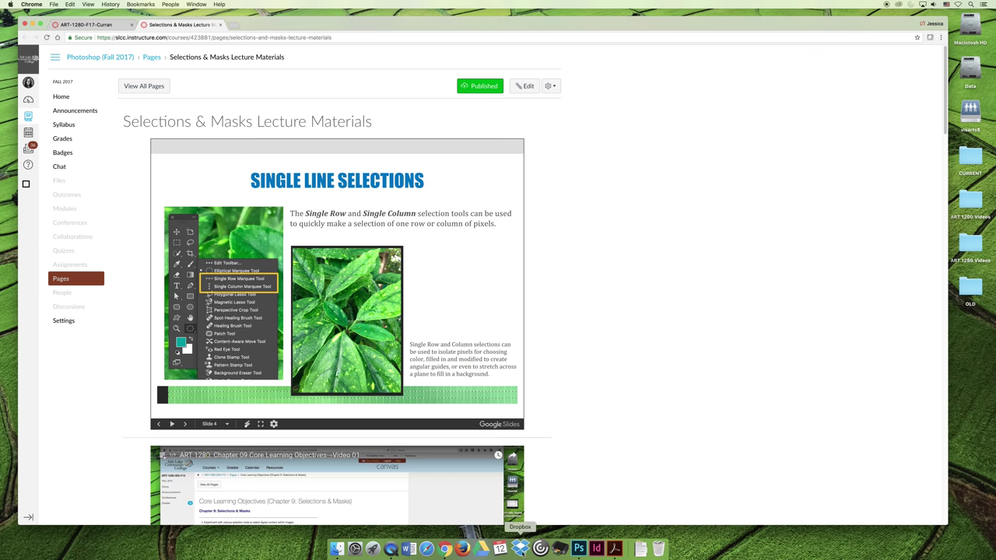
On ART1280_17.jpg, select a one-pixel column through the sky right of the tower with Single Column Marquee
click(574, 549)
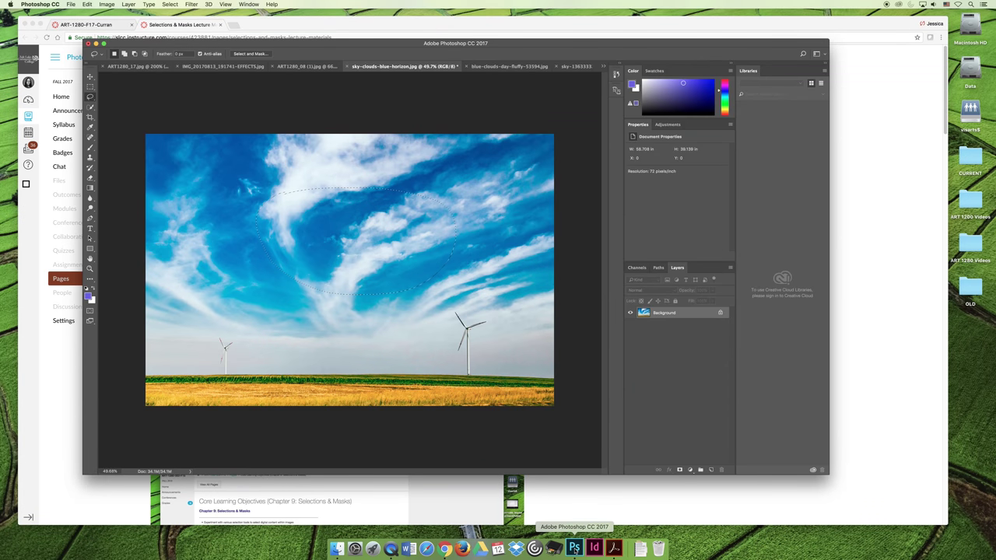
click(142, 67)
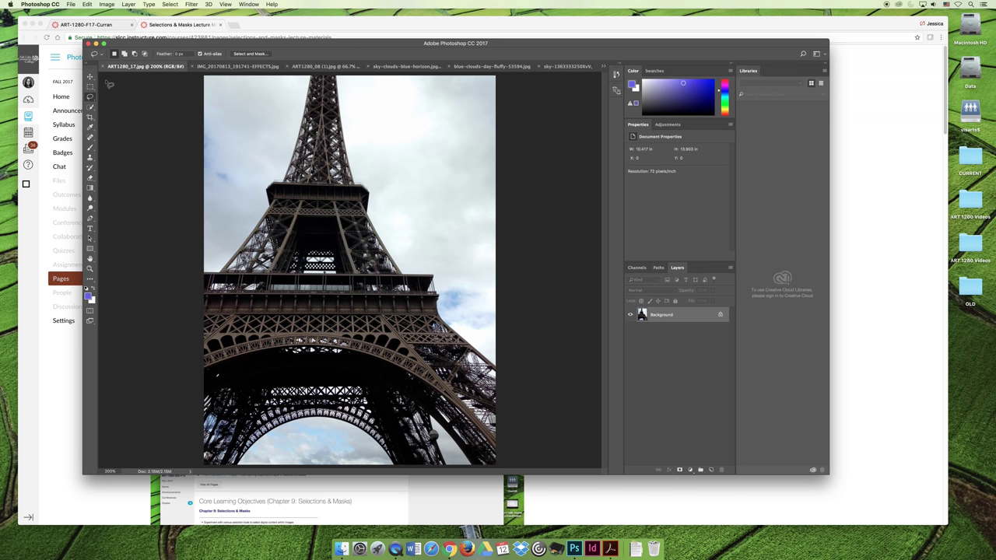
click(89, 87)
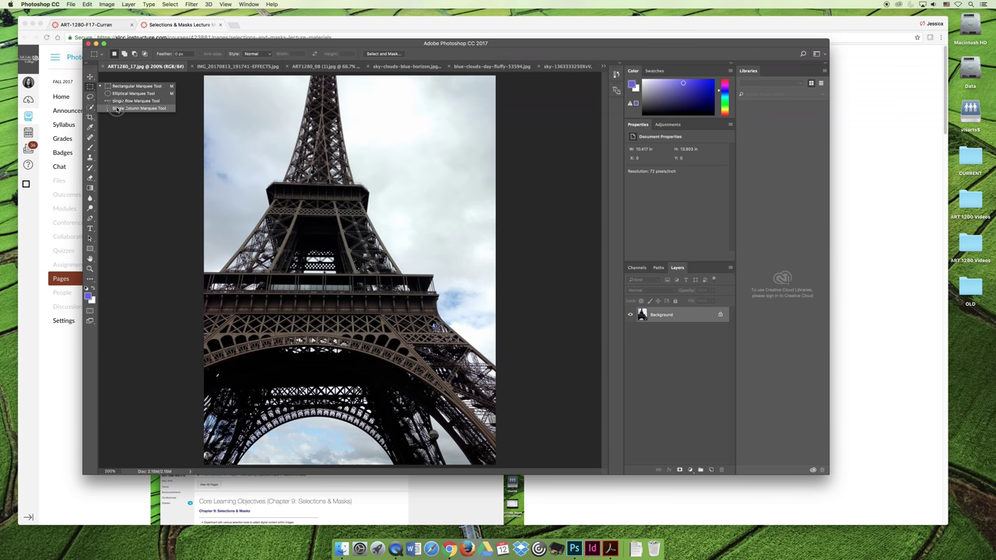
click(147, 255)
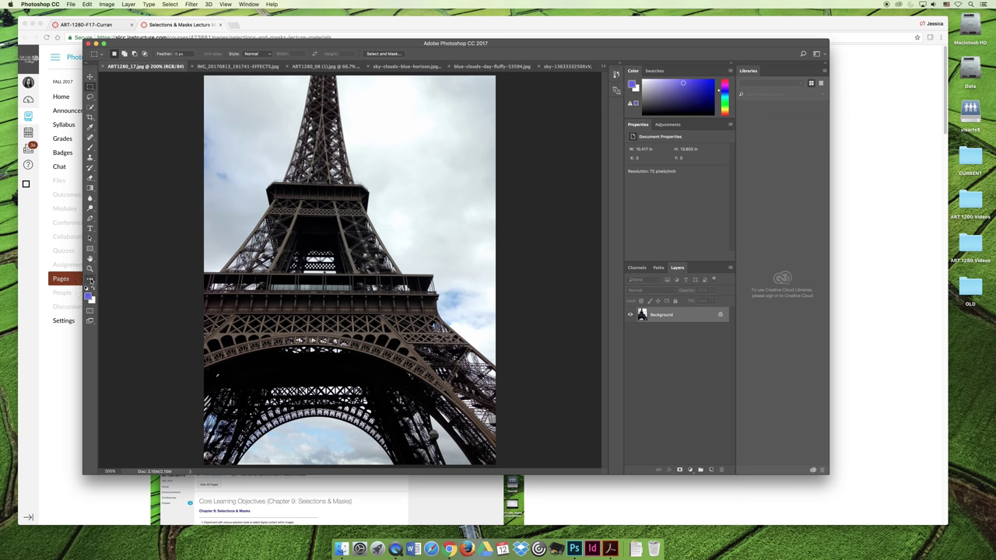
click(89, 280)
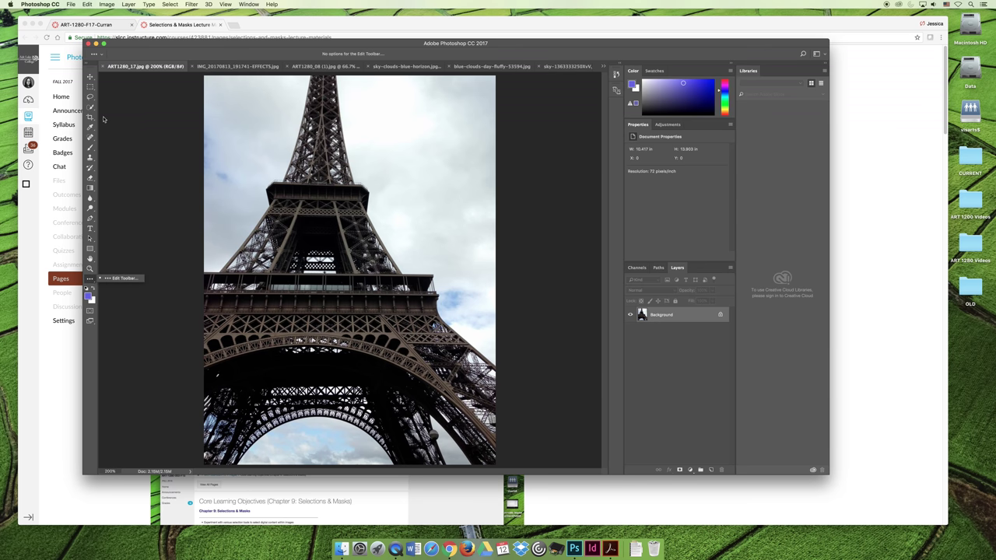
click(92, 87)
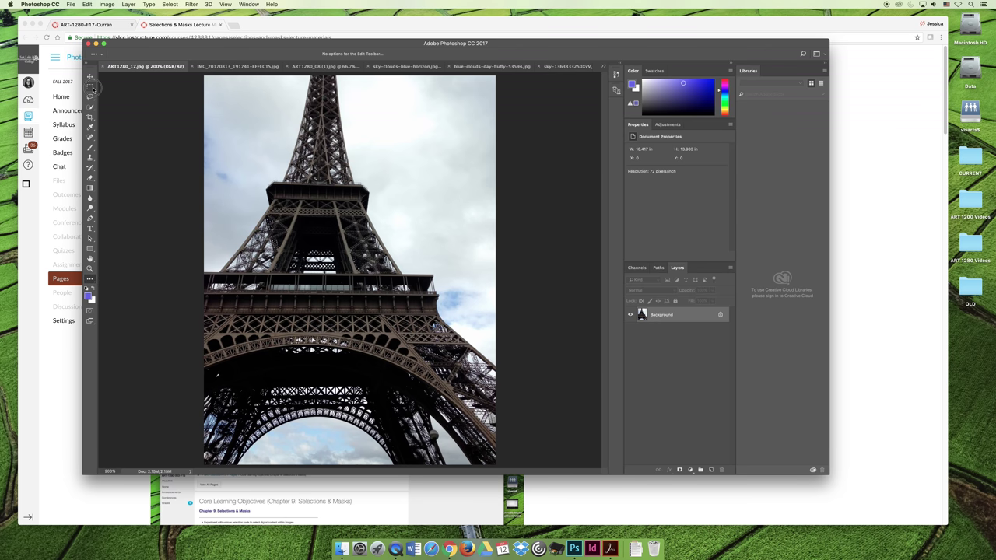
drag(92, 87, 133, 108)
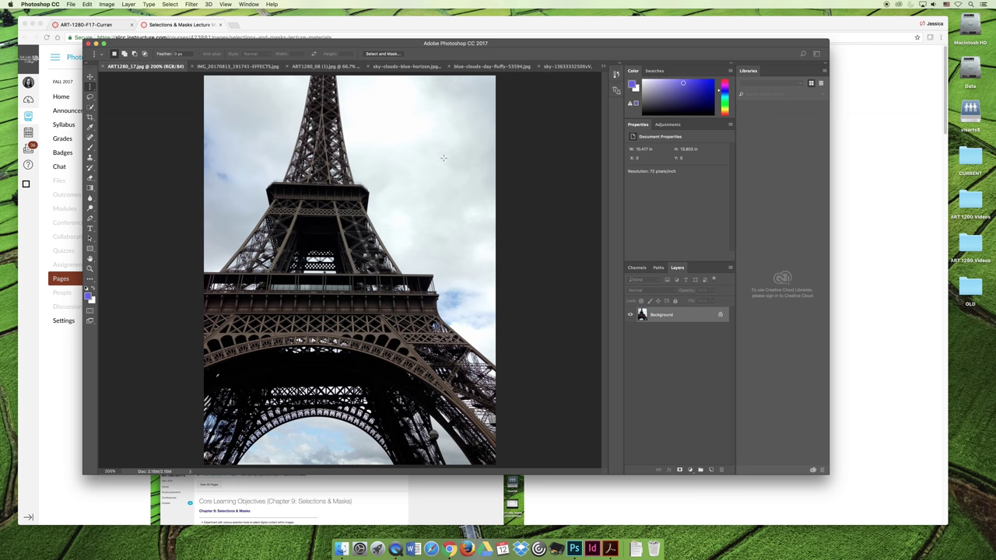
click(422, 100)
Zoom in to 3200% on the column selection and add a new Layer 1
key(super+equal)
key(super+equal)
key(super+equal)
key(super+equal)
key(super+equal)
key(super+equal)
key(super+equal)
key(super+equal)
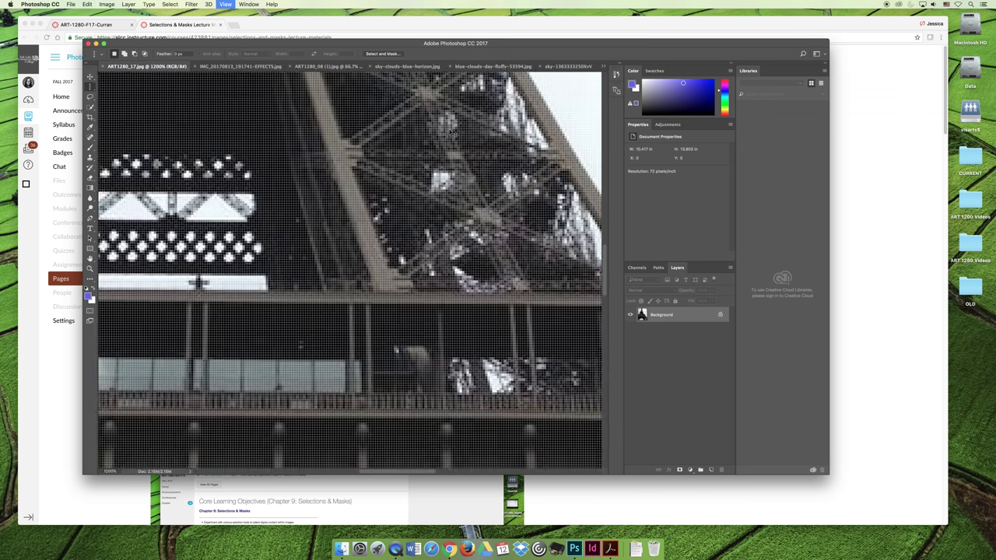
scroll(215, 218, right, 10)
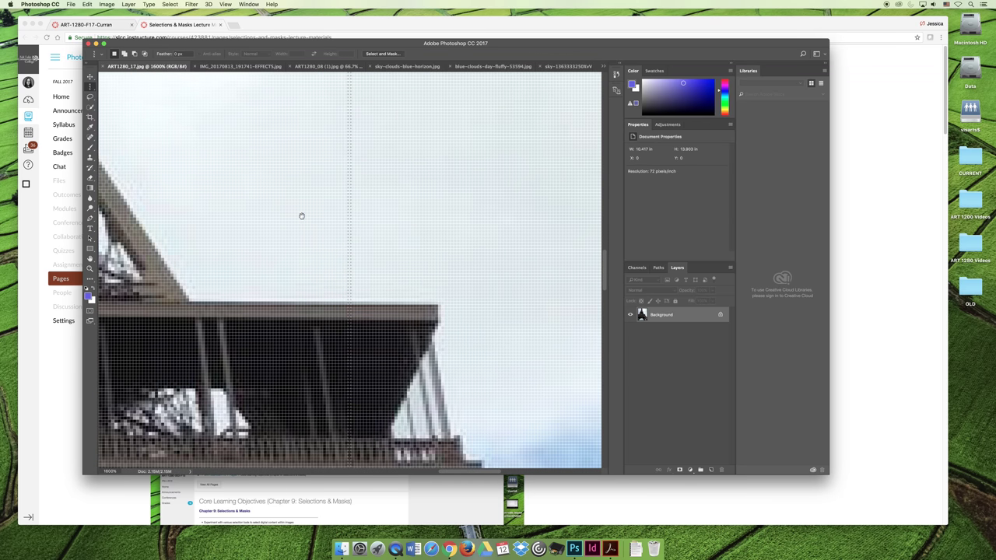
key(super+equal)
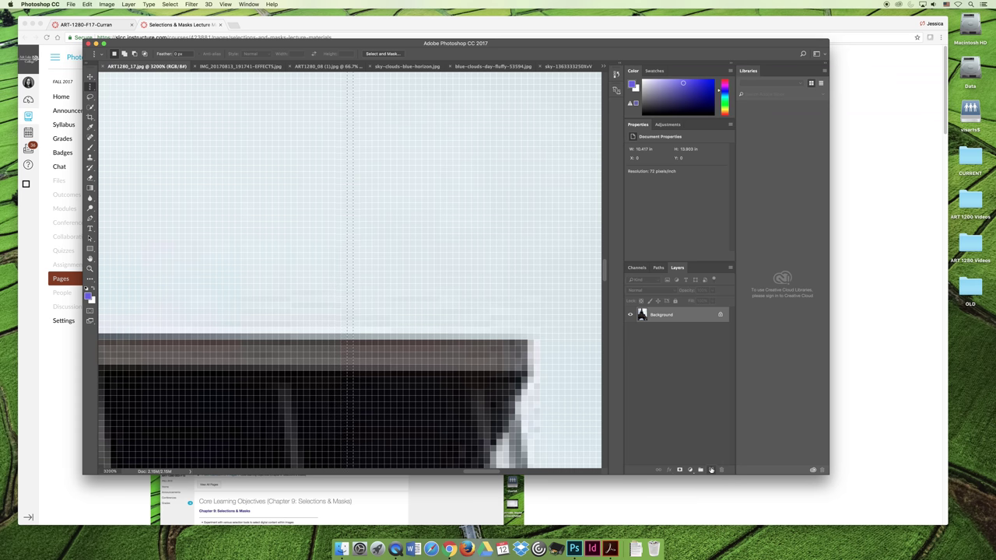
click(712, 470)
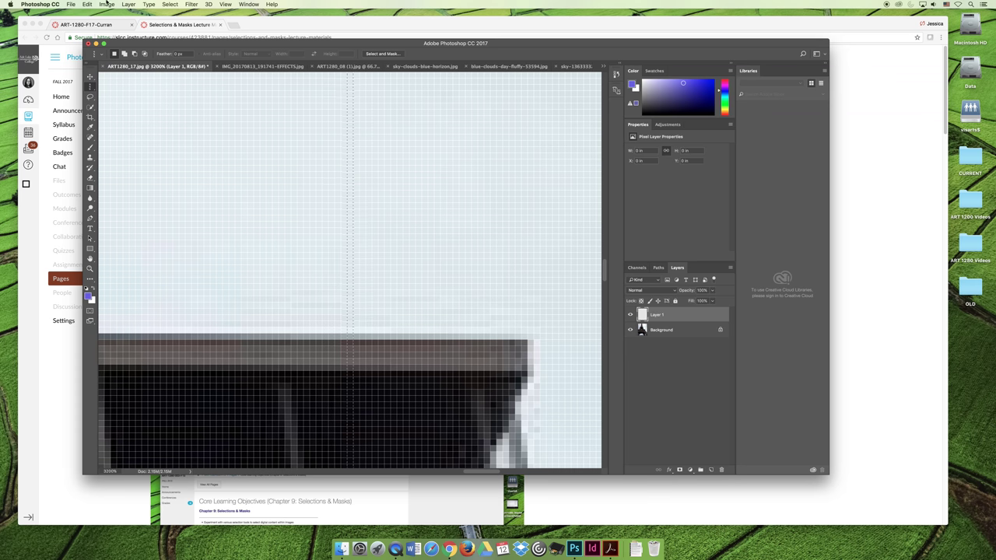
Fill the one-pixel column selection on Layer 1 with red (cf002c) using Edit > Fill
click(88, 4)
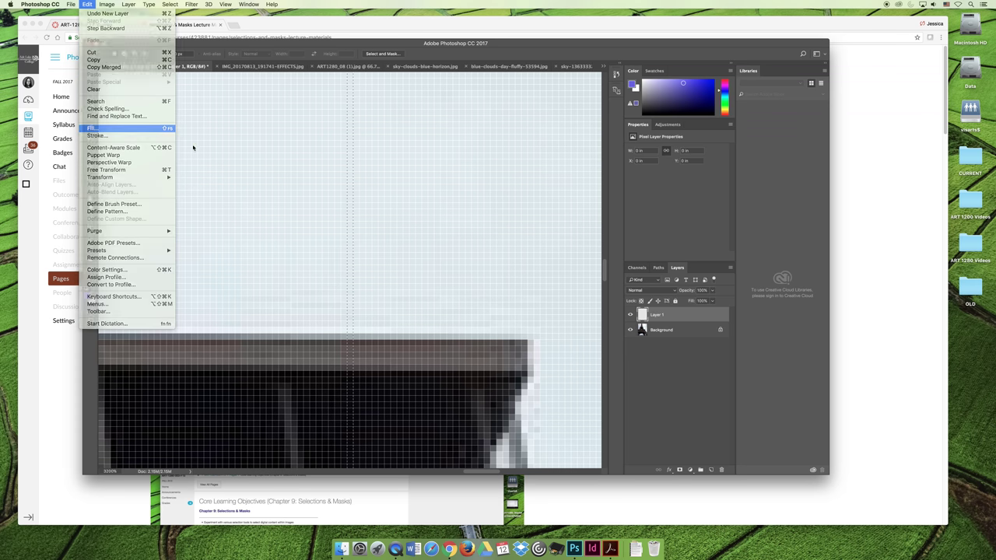
click(94, 128)
click(373, 181)
click(393, 186)
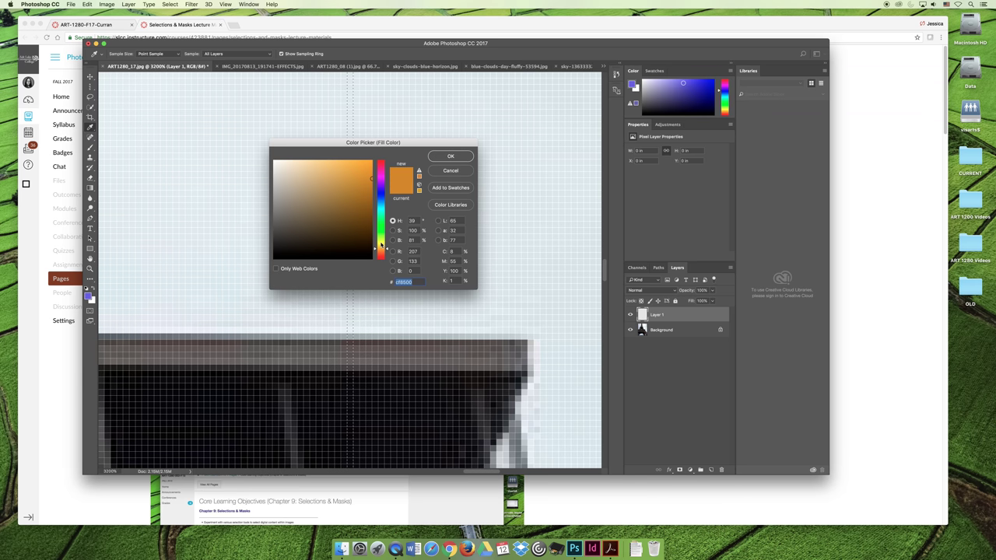
drag(381, 247, 384, 205)
drag(381, 166, 382, 166)
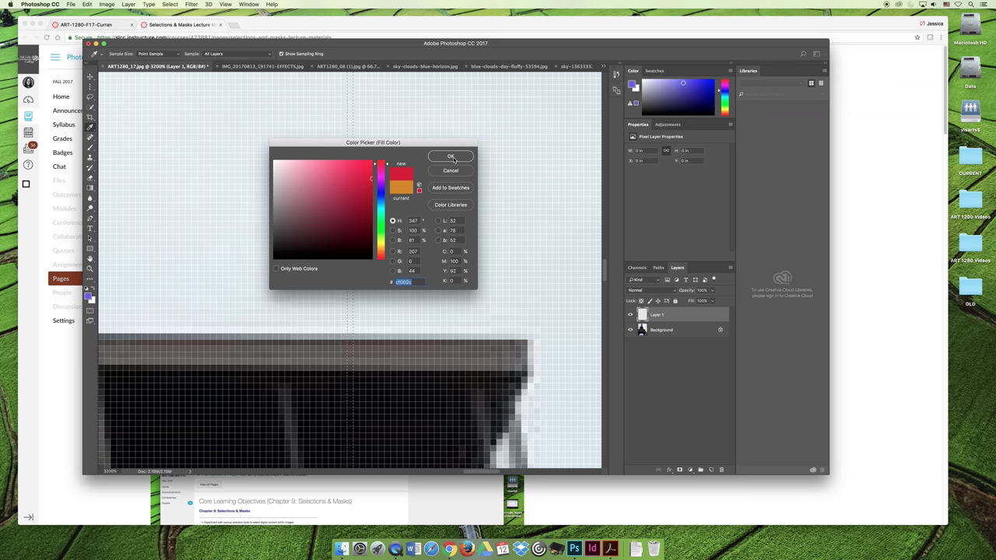
click(452, 157)
click(426, 181)
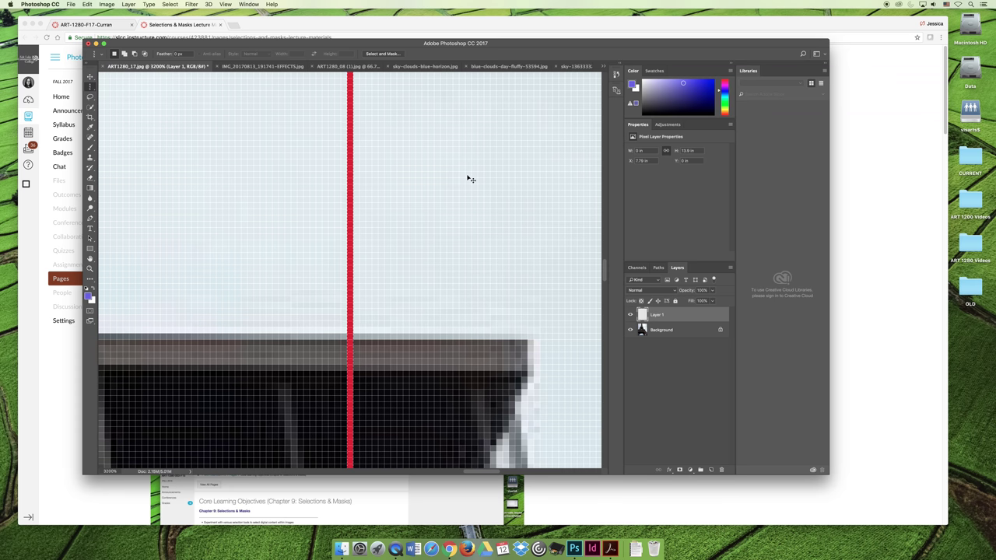
Zoom out so the whole Eiffel Tower photo with its red column fits the window
key(super+0)
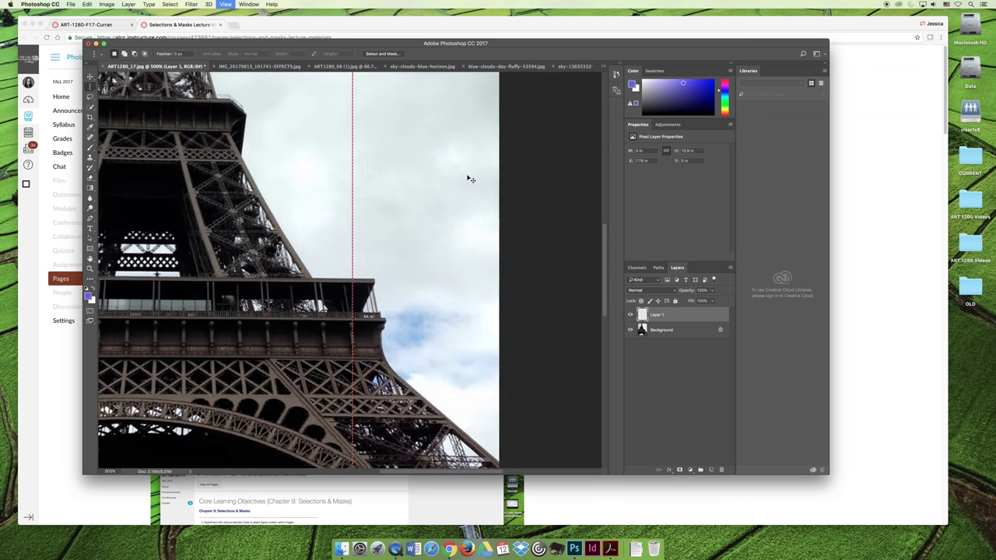
key(super+1)
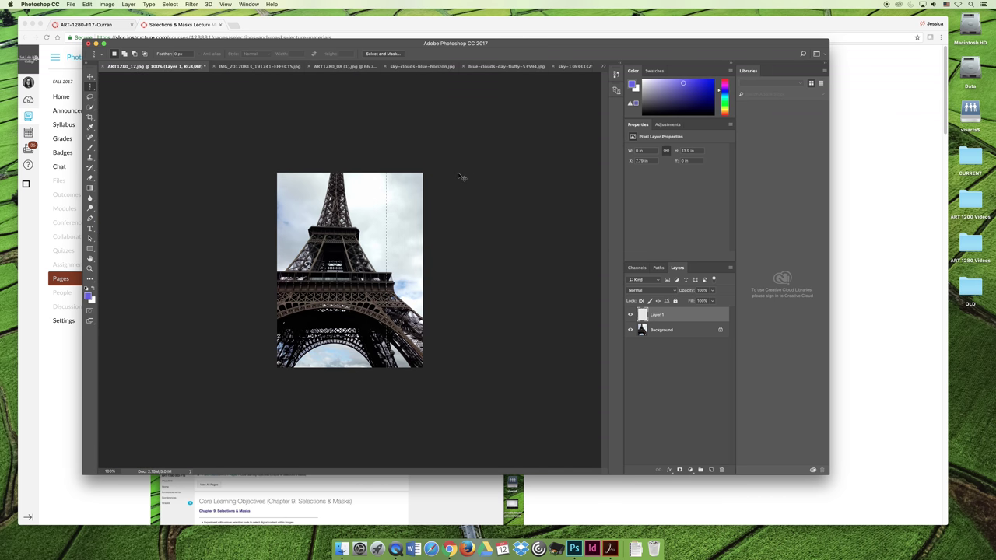
key(super+0)
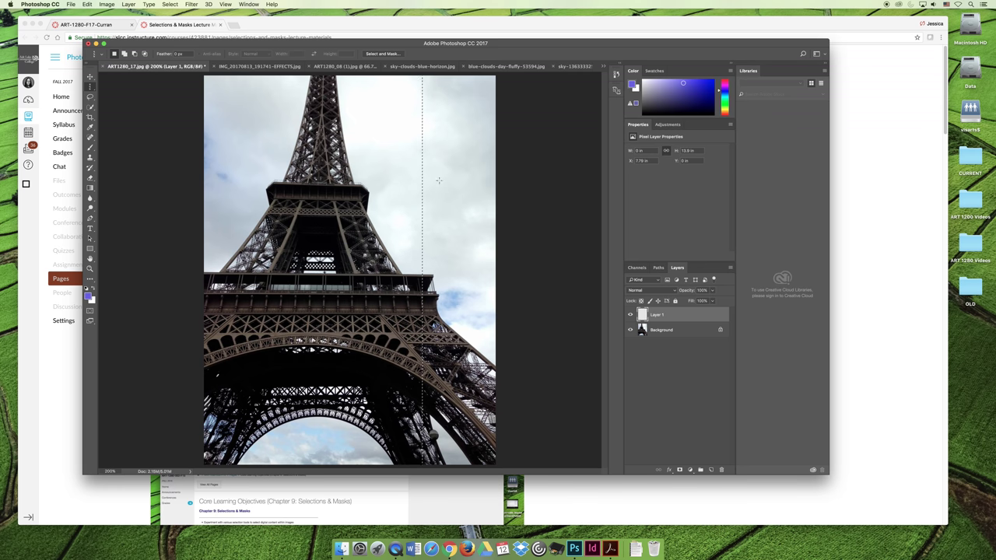
Free Transform the red line and set its rotation angle to 45 degrees
click(87, 4)
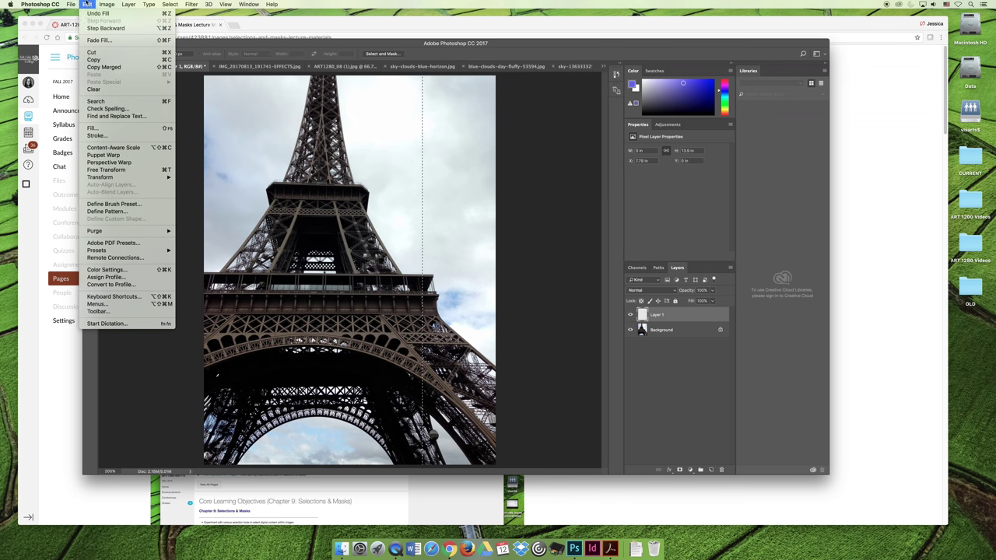
click(121, 170)
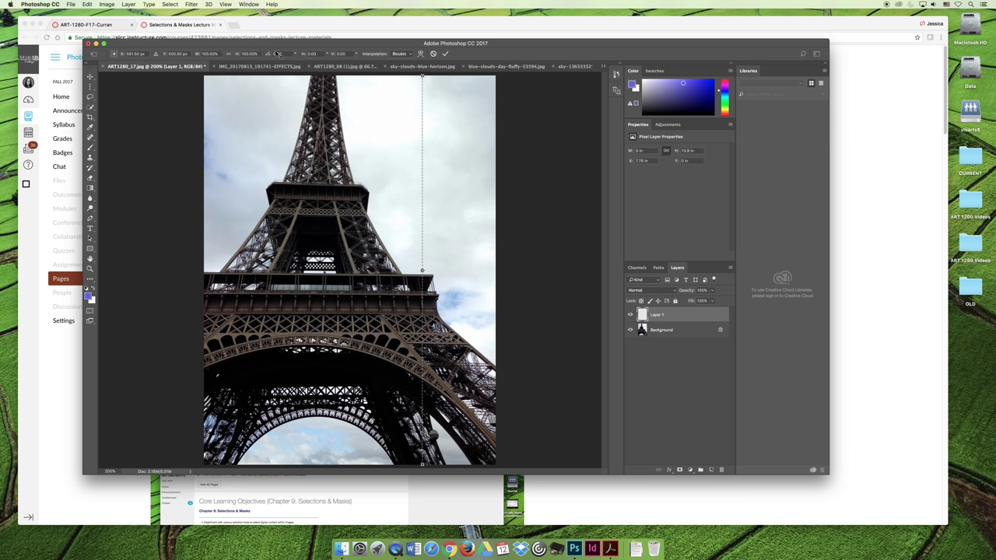
click(104, 44)
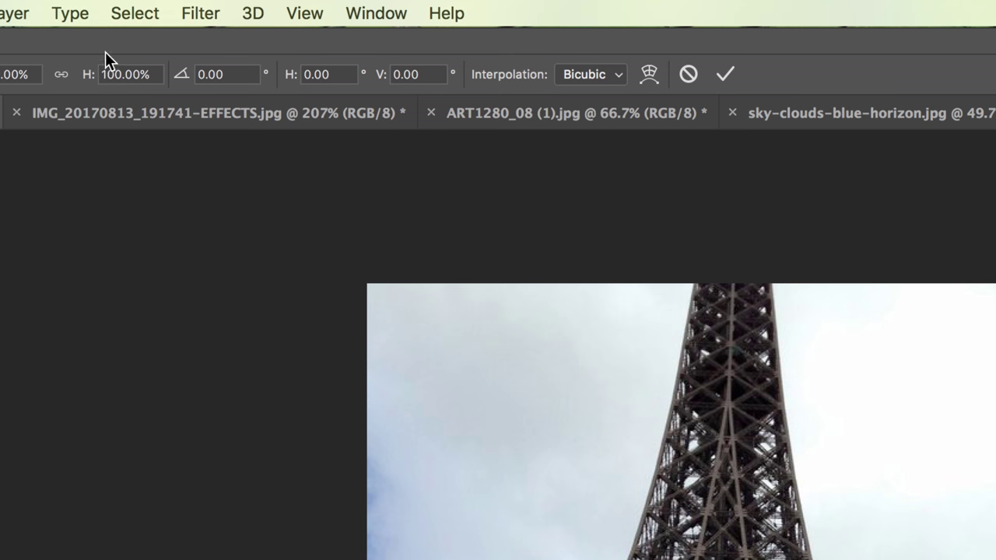
drag(207, 21, 196, 21)
text(45)
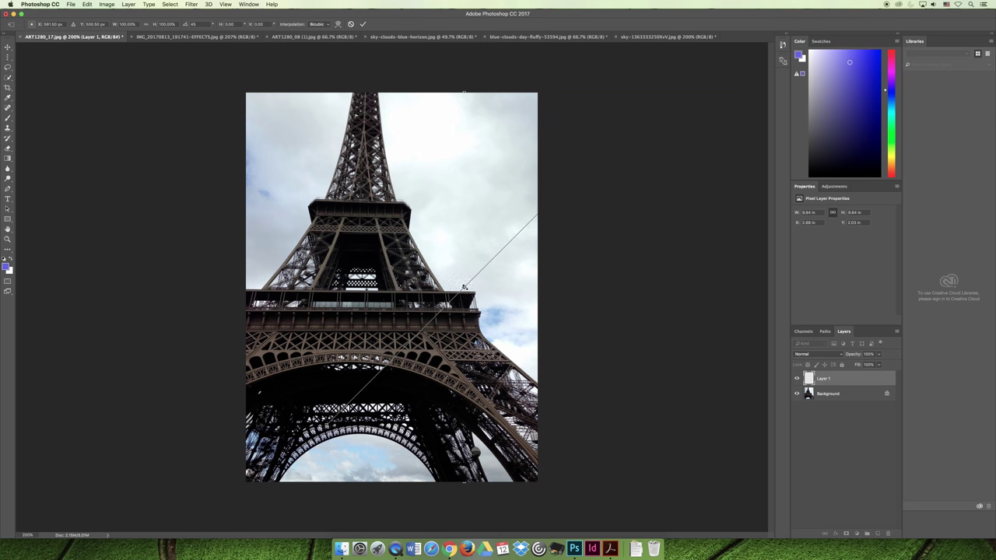
Nudge the rotated red line up and left with arrow keys, then commit the Free Transform
key(Up)
key(Up)
key(Up)
key(shift+Up)
key(shift+Up)
key(shift+Up)
key(shift+Up)
key(shift+Up)
key(shift+Up)
key(shift+Up)
key(shift+Up)
key(shift+Up)
key(shift+Up)
key(shift+Up)
key(shift+Up)
key(shift+Up)
key(shift+Up)
key(shift+Up)
key(shift+Up)
key(shift+Up)
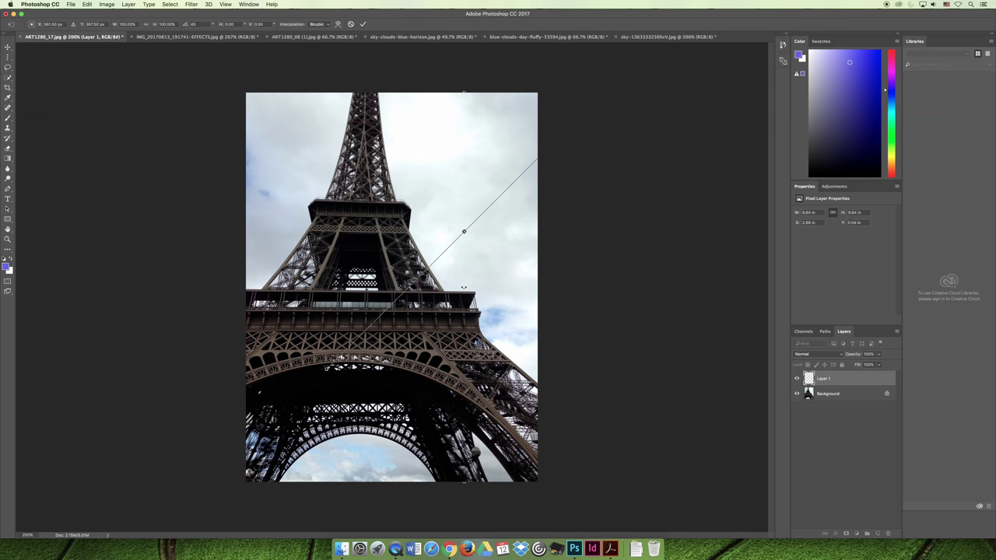
key(shift+Left)
key(shift+Left)
key(shift+Left)
key(shift+Left)
key(shift+Left)
key(shift+Left)
key(shift+Left)
key(shift+Left)
key(shift+Left)
key(shift+Left)
key(shift+Left)
key(shift+Left)
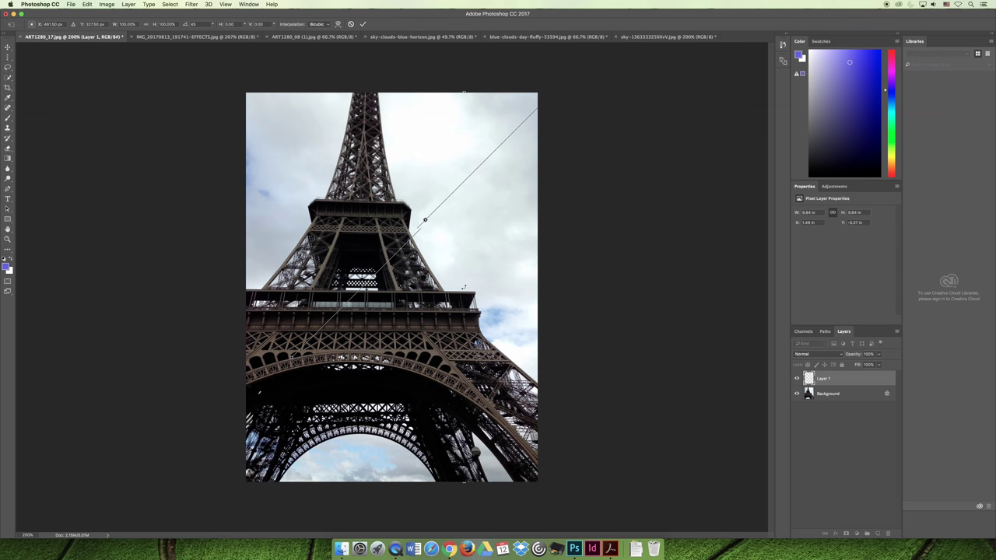
key(shift+Up)
key(shift+Up)
key(shift+Up)
key(shift+Up)
key(shift+Up)
key(shift+Up)
key(shift+Up)
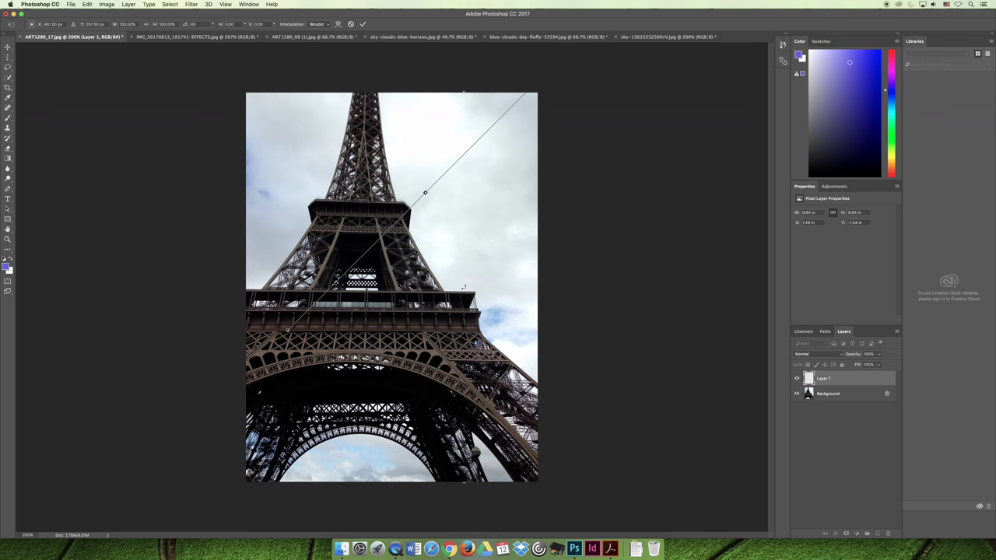
key(Return)
key(m)
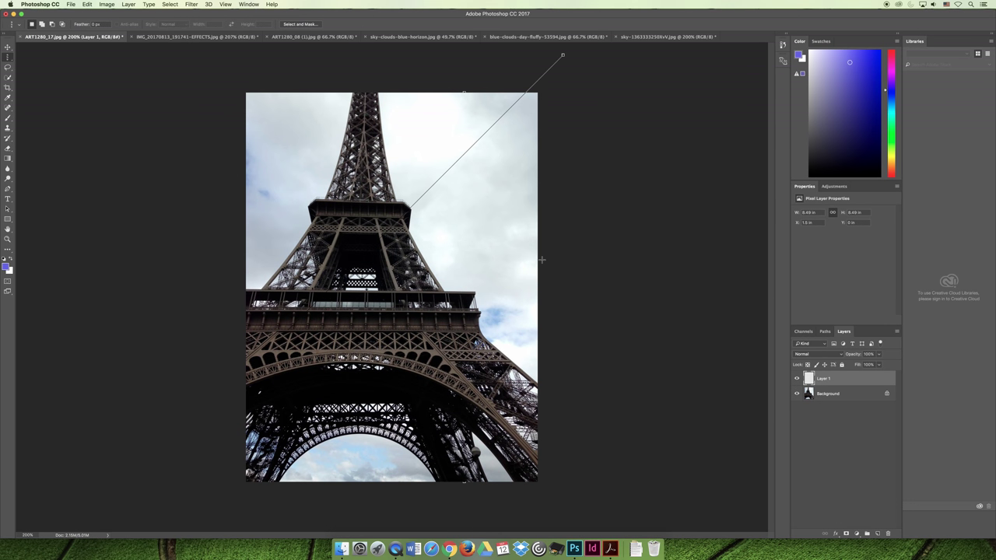
Zoom in on the red diagonal line, then zoom out to 200% to see the whole photo
click(8, 47)
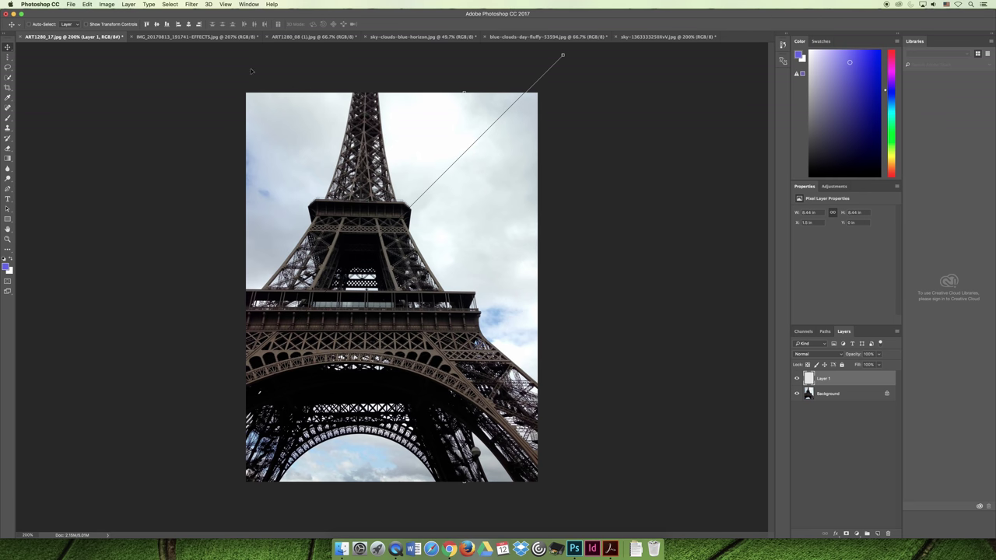
key(z)
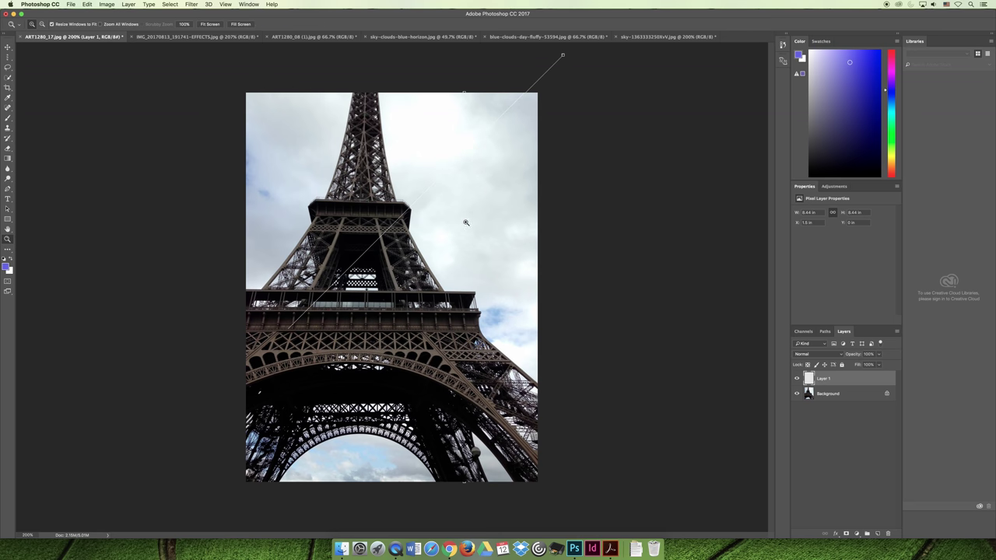
drag(419, 166, 458, 192)
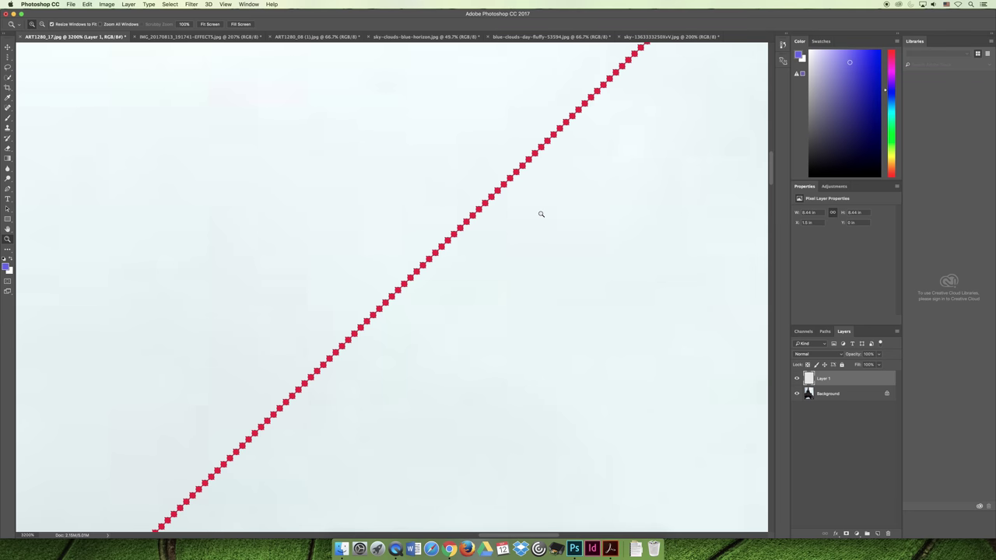
key(super+minus)
key(super+minus)
key(super+minus)
key(super+minus)
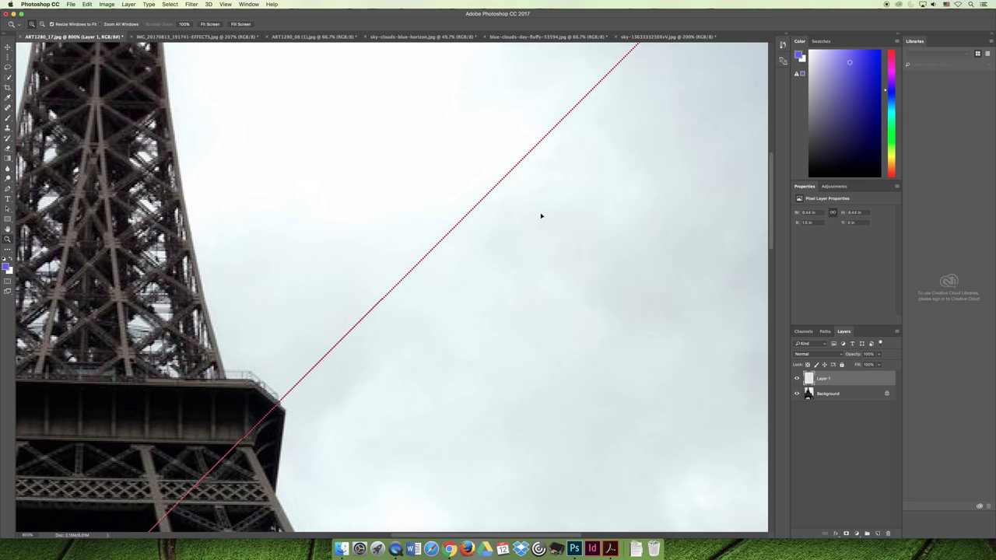
key(super+minus)
key(super+minus)
key(super+minus)
key(super+minus)
key(super+minus)
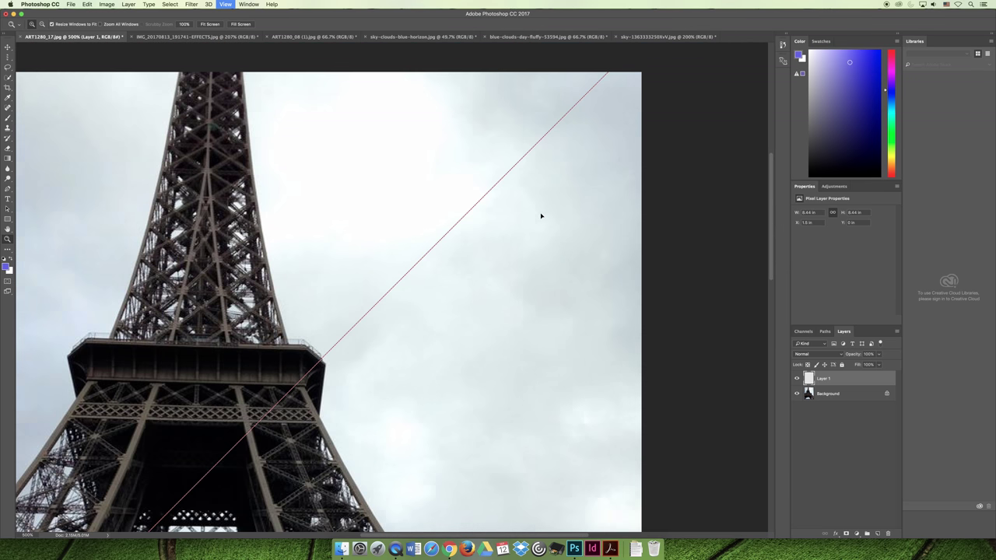
key(super+minus)
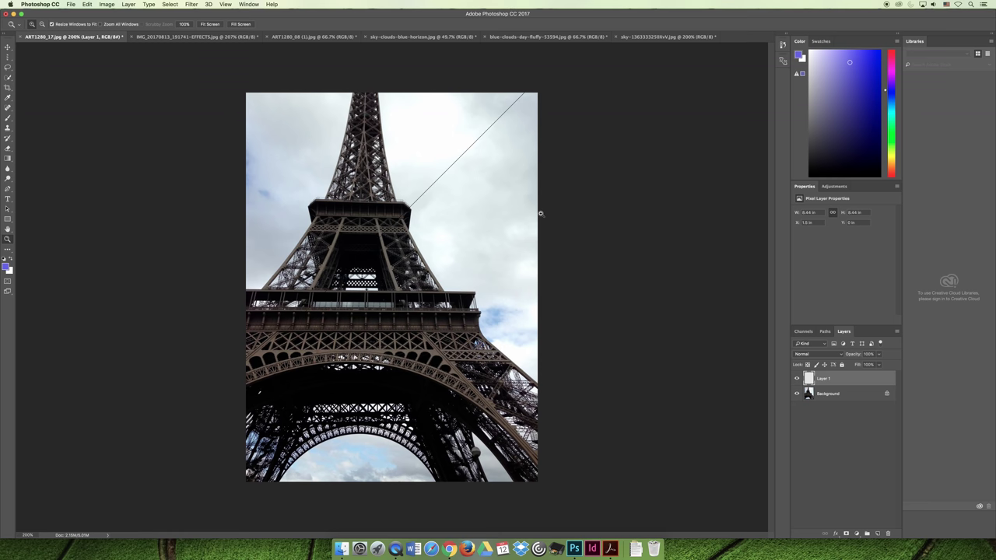
Step backward four times with Edit > Step Backward, removing the diagonal line
click(86, 3)
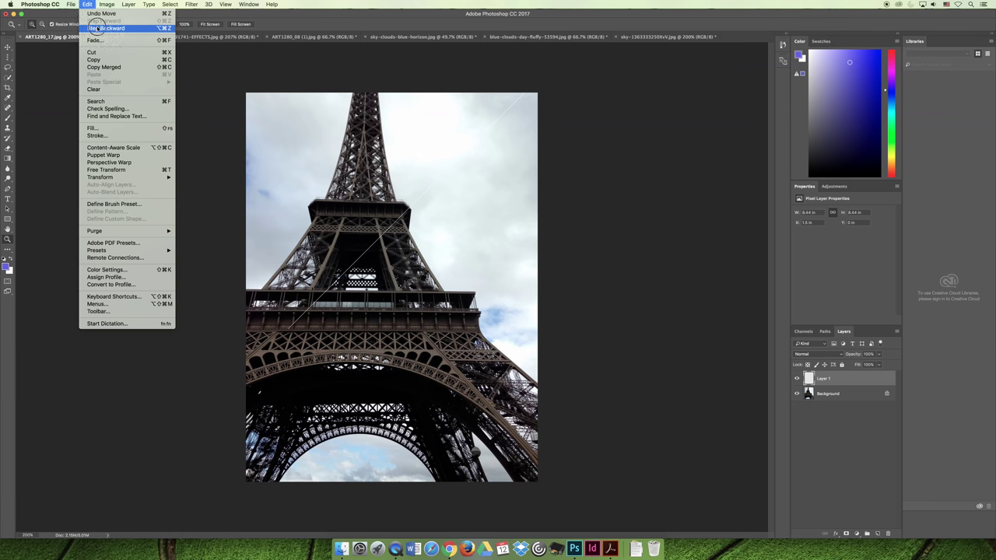
click(97, 28)
click(87, 4)
click(97, 28)
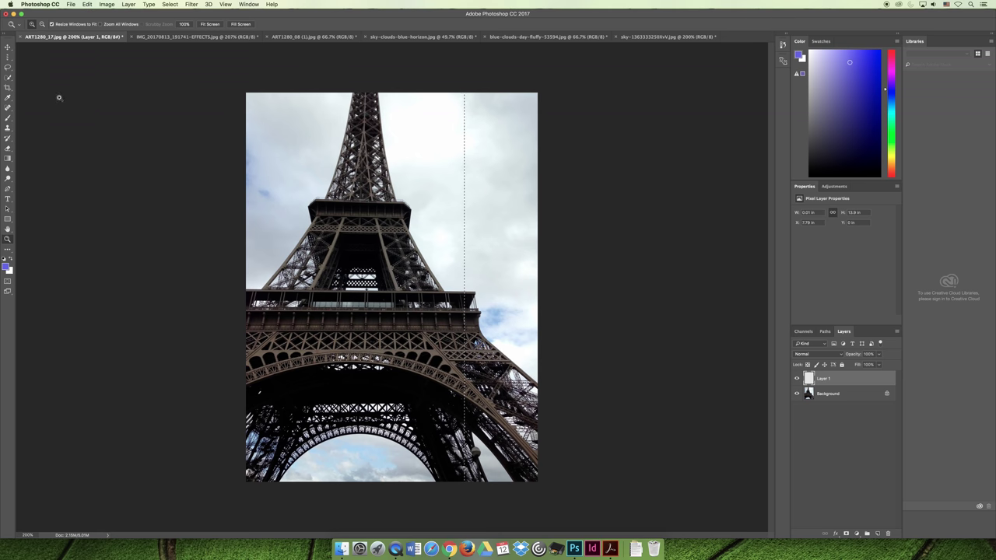
Start Free Transform on the selected column, zoom in on it, then cancel the transform
click(87, 4)
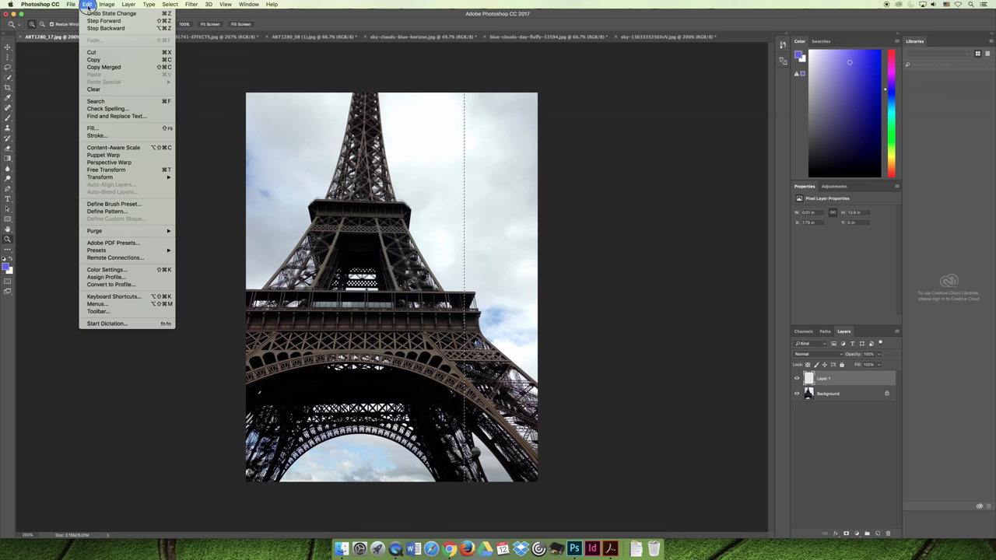
click(106, 169)
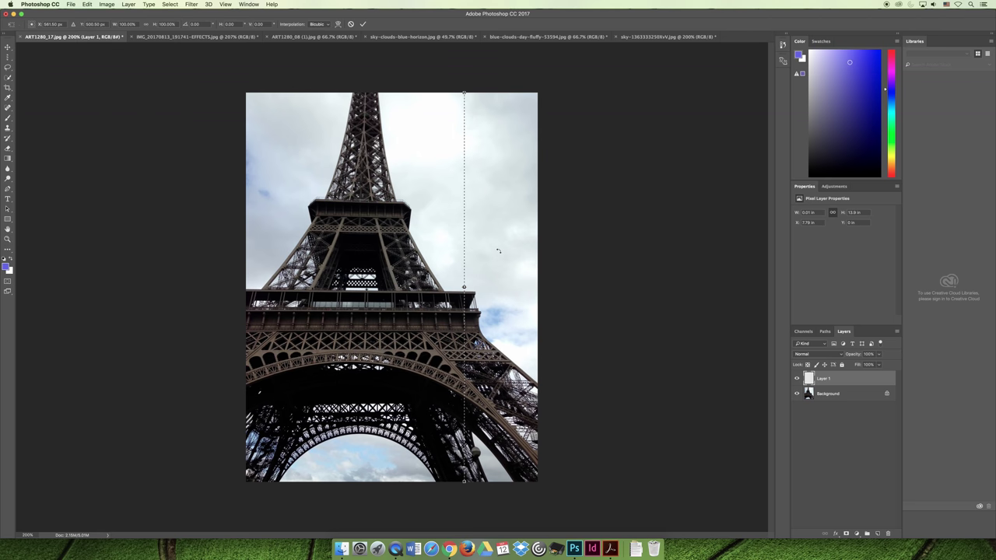
key(super+plus)
key(super+plus)
key(super+plus)
key(super+plus)
key(super+plus)
key(super+plus)
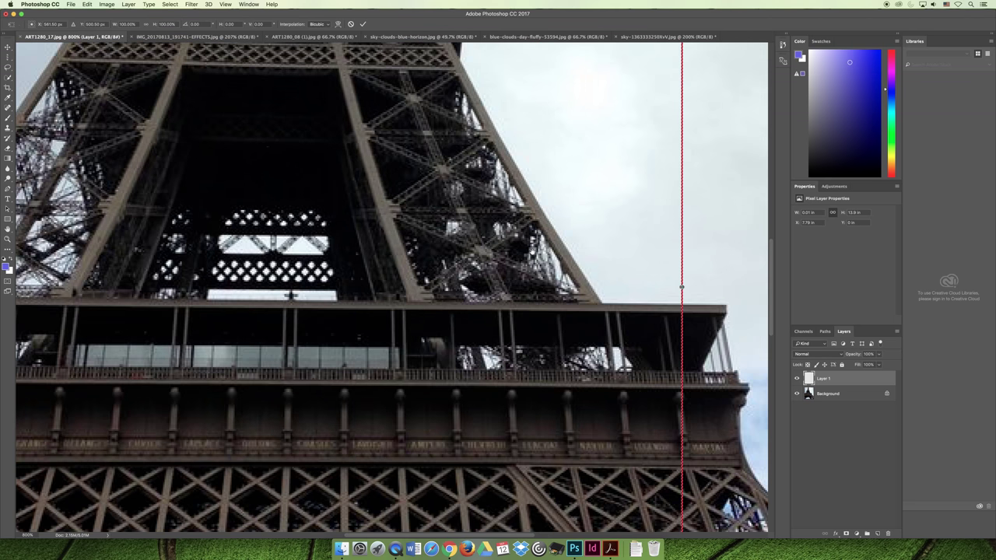
drag(638, 294, 493, 285)
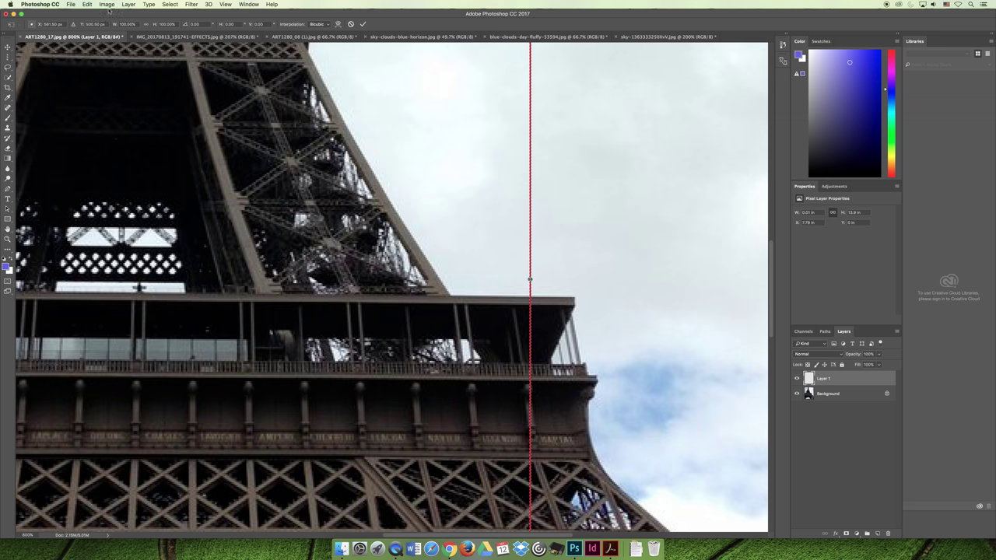
key(super+space)
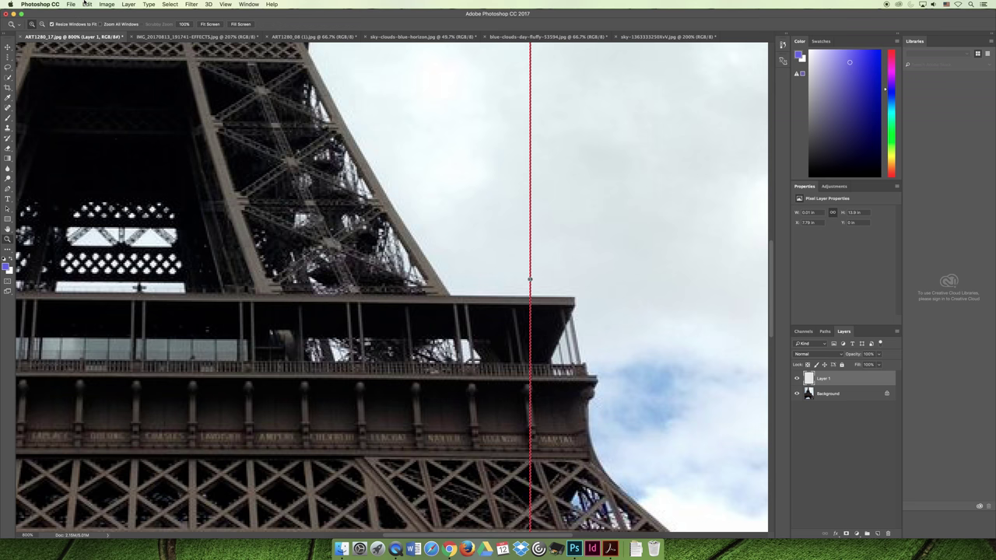
Keep stepping backward until Layer 1 is removed, leaving only the Background
click(86, 4)
key(Return)
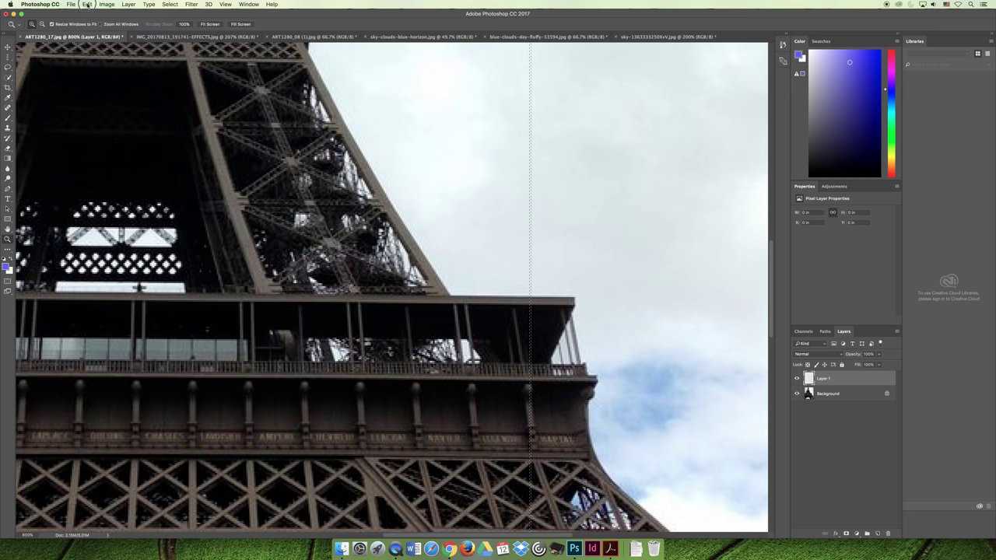
click(88, 4)
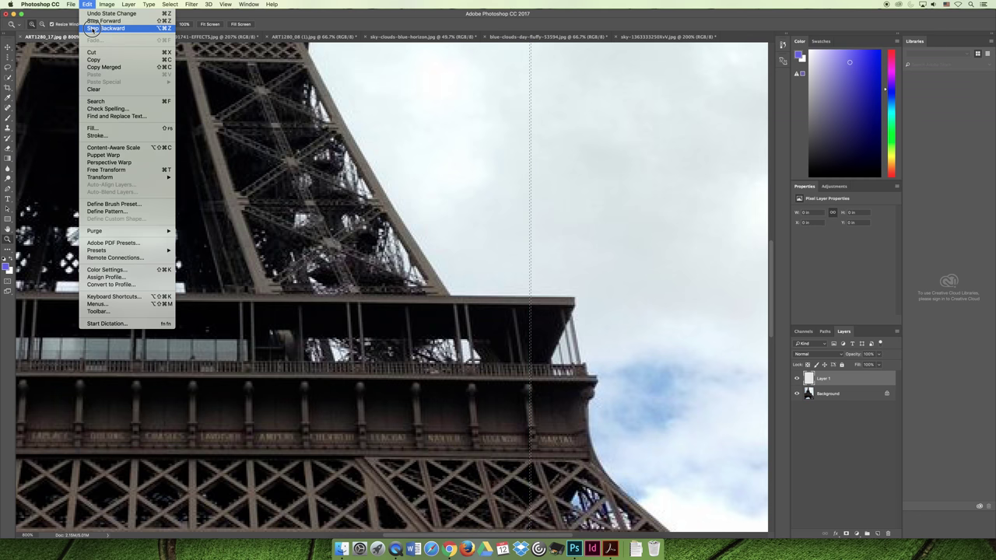
click(93, 29)
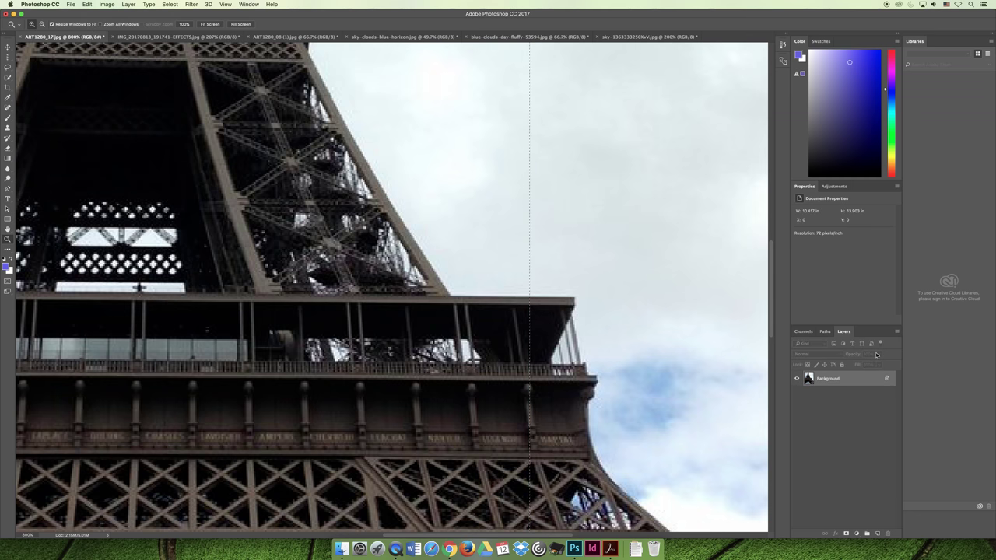
Convert the locked Background layer into an editable Layer 0, confirming the dialog
double_click(888, 380)
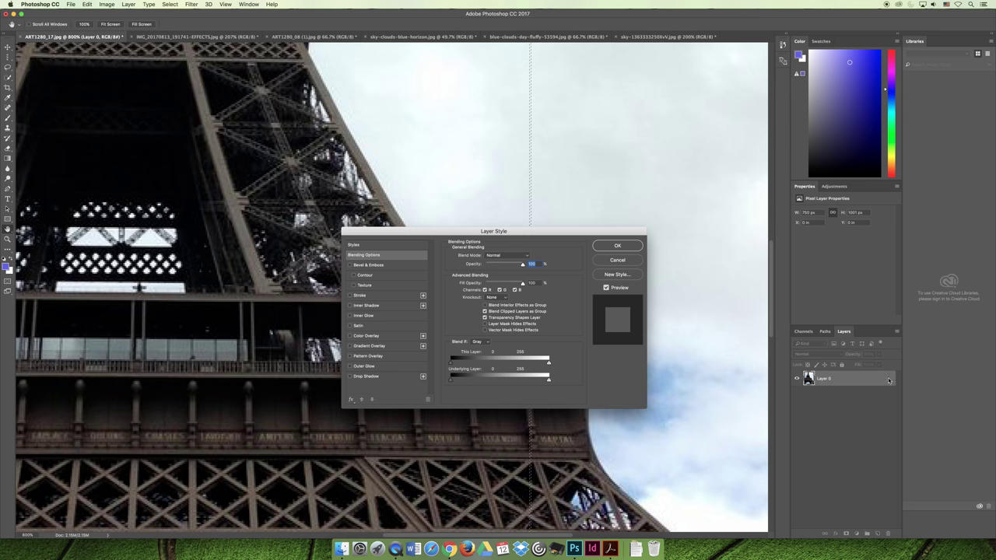
click(636, 247)
key(z)
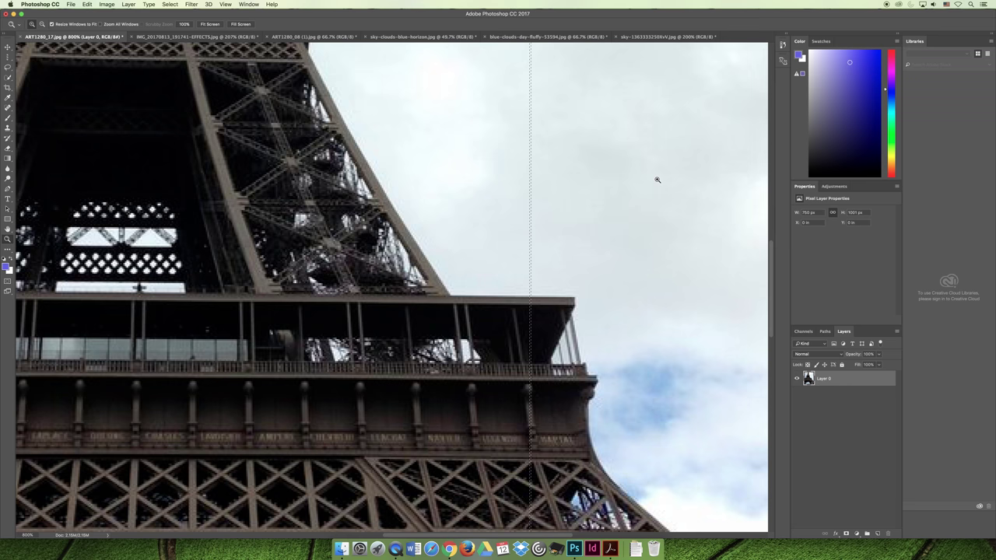
click(86, 4)
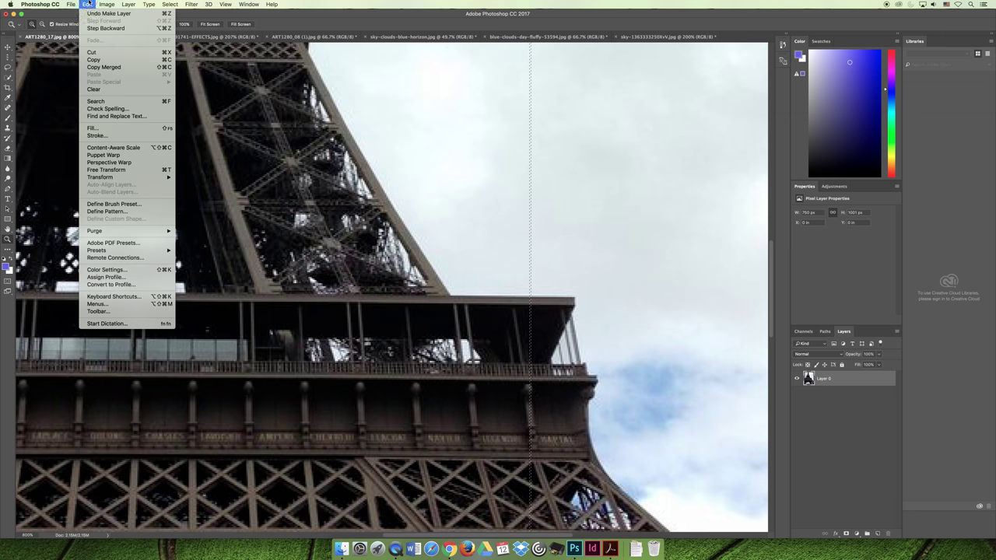
Free Transform the one-pixel column, stretching it to the photo's right edge, then commit and deselect
click(140, 170)
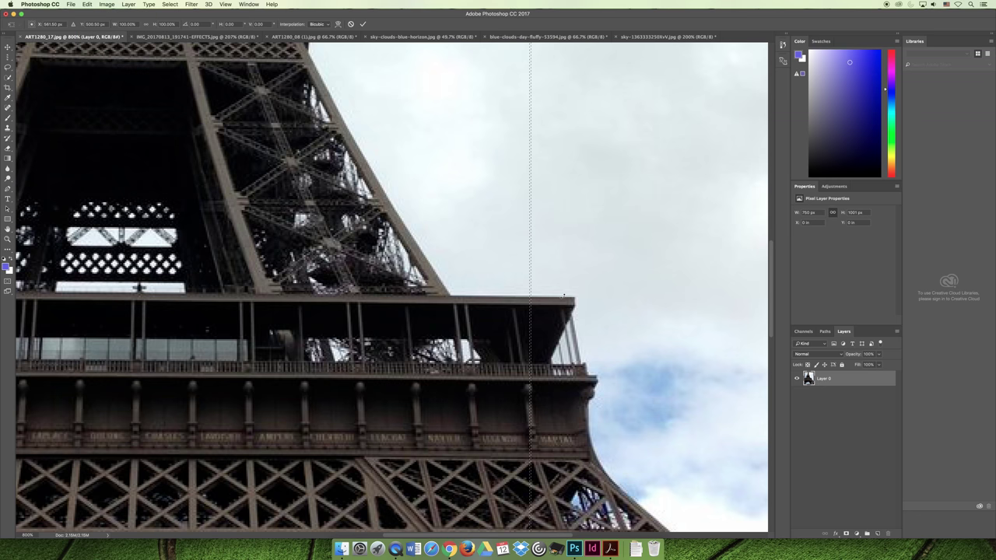
key(super+minus)
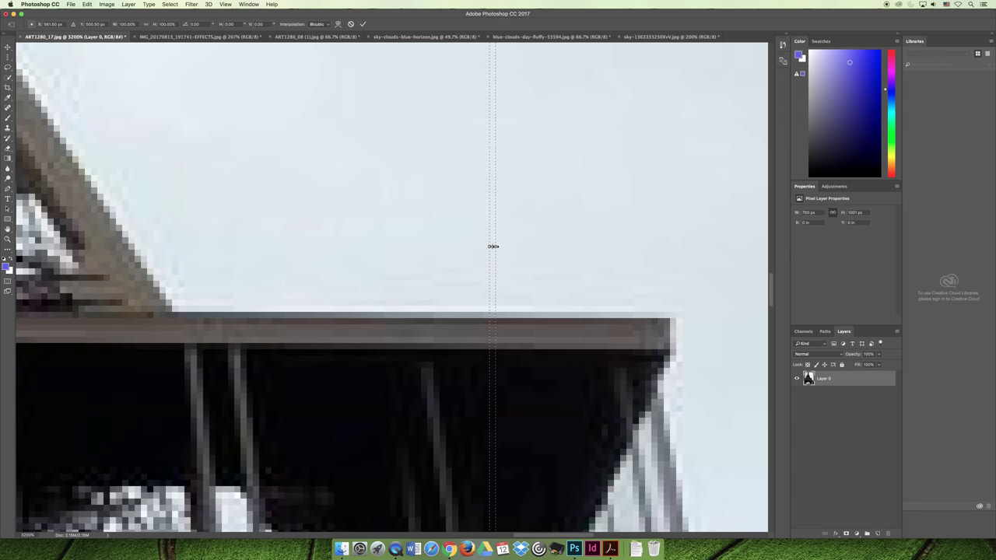
drag(495, 247, 722, 265)
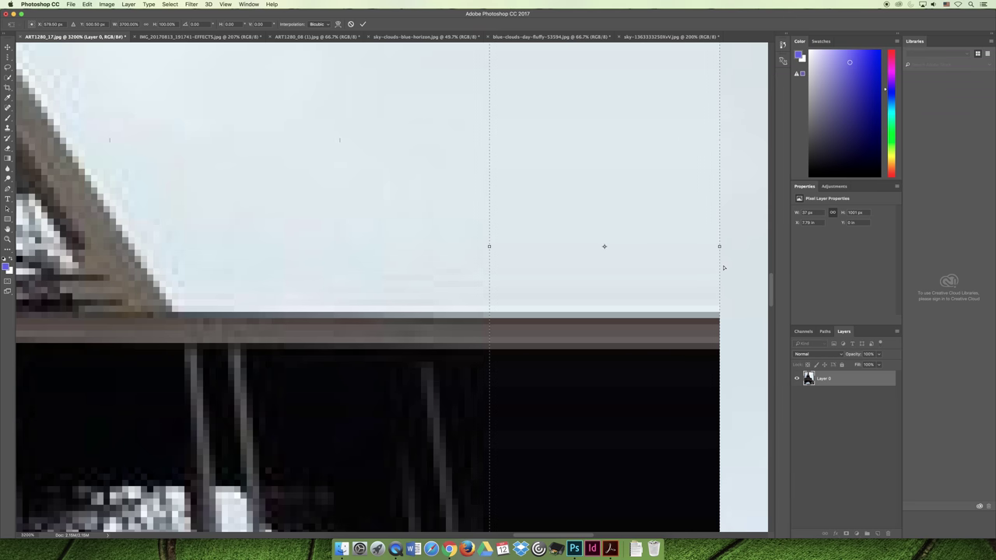
key(super+minus)
key(super+minus)
key(super+minus)
key(super+minus)
key(super+minus)
key(super+minus)
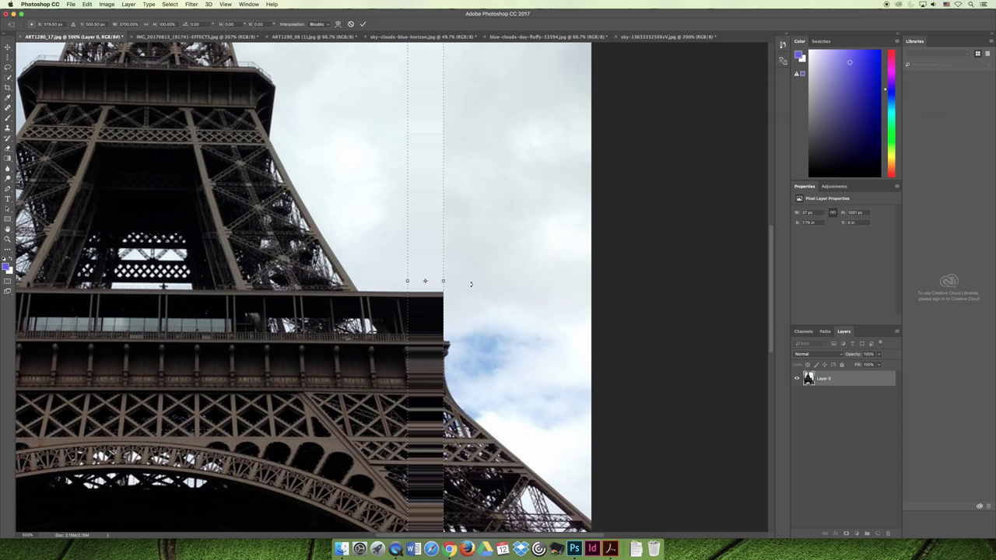
drag(443, 281, 629, 283)
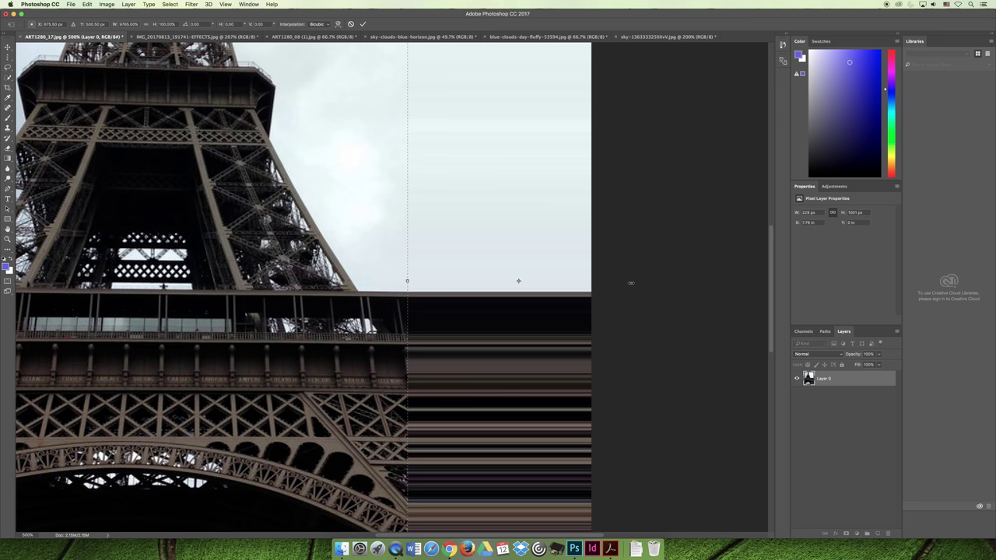
key(Return)
key(super+d)
scroll(607, 333, up, 3)
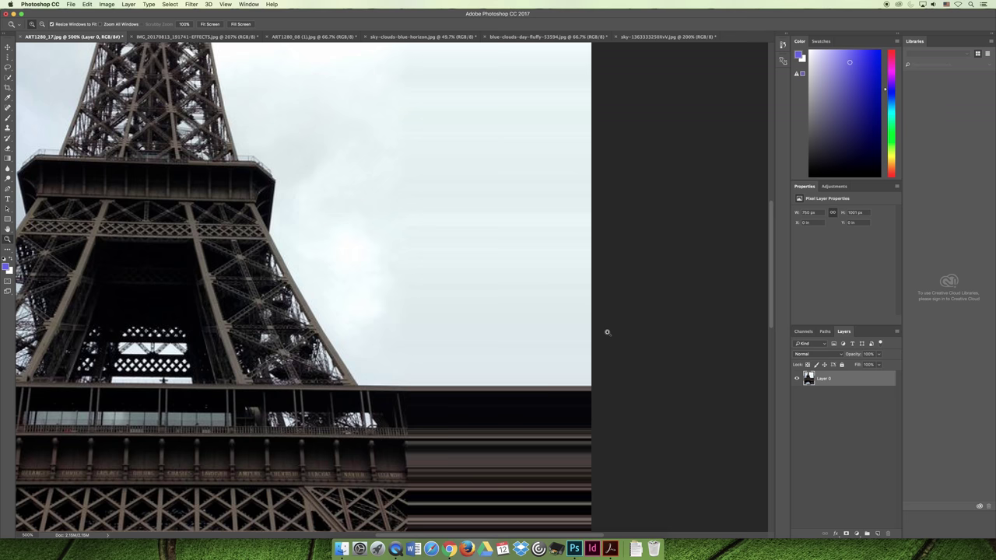
scroll(607, 333, up, 3)
scroll(607, 333, up, 3)
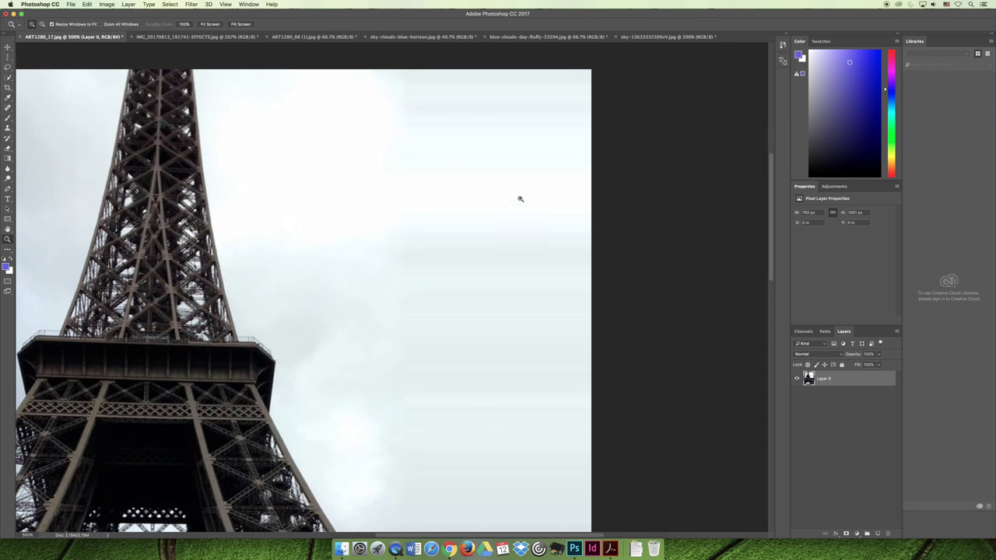
scroll(638, 345, down, 4)
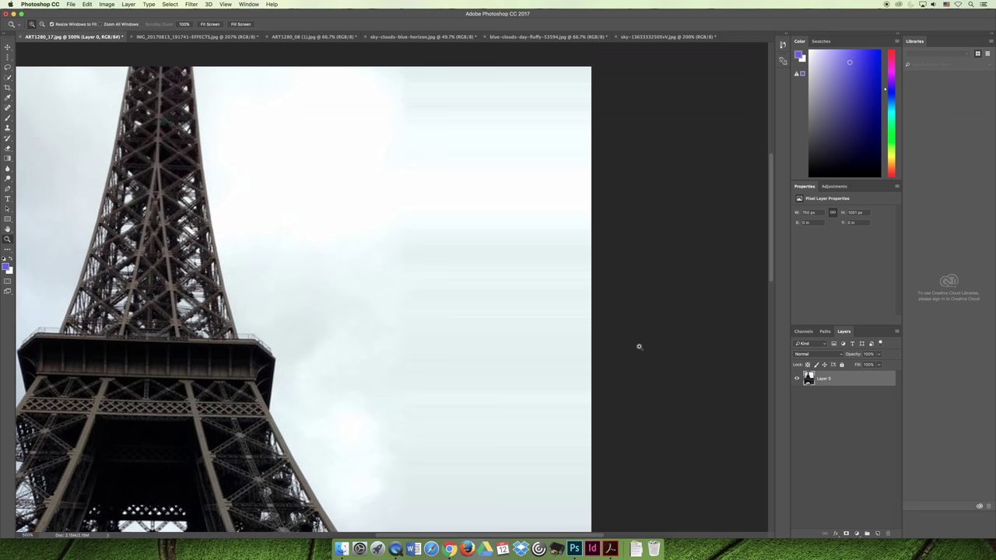
scroll(639, 345, down, 10)
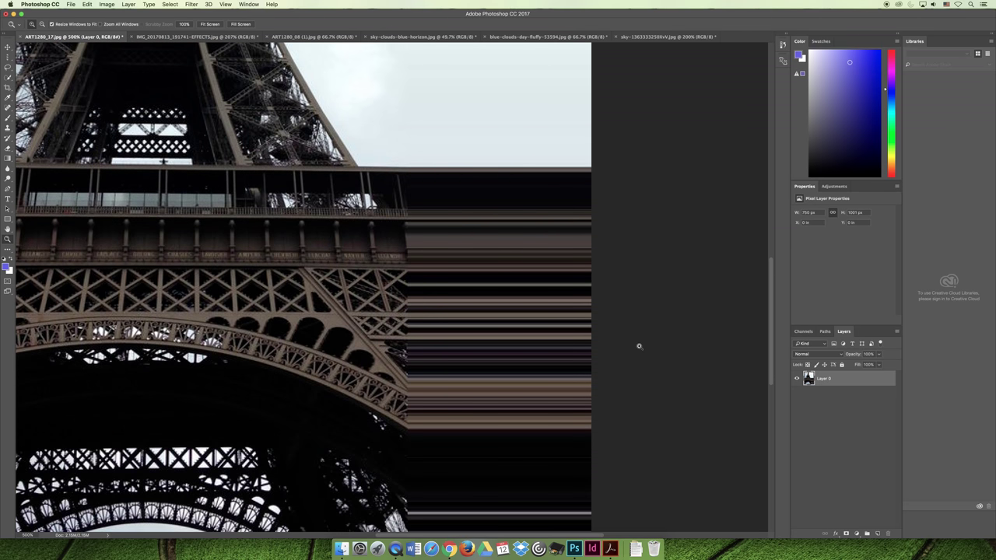